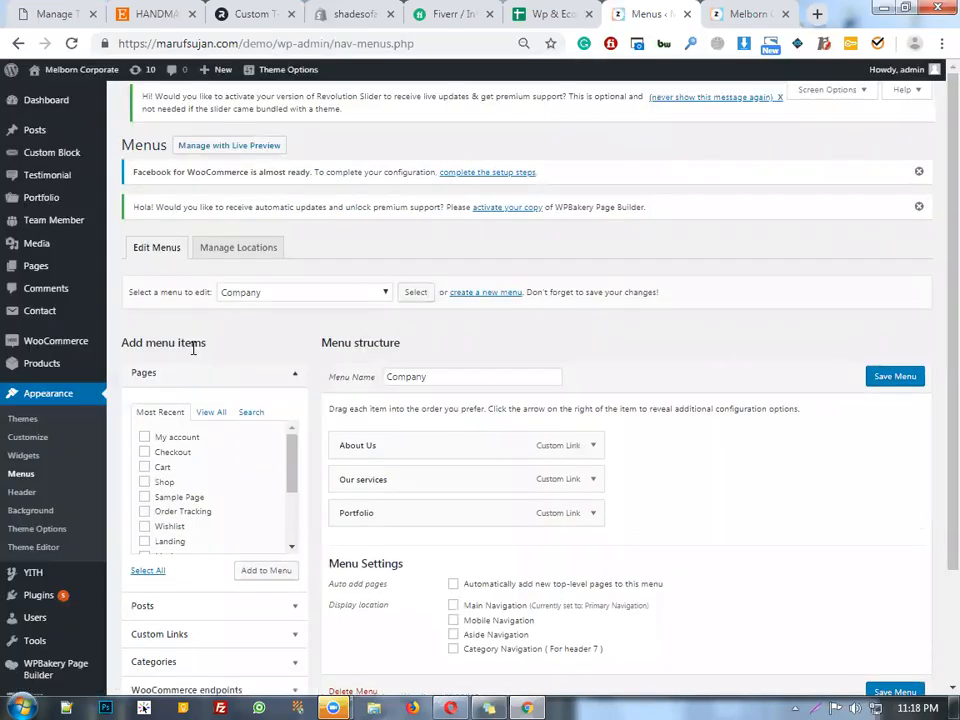
Create a new navigation menu named "main menu".
scroll(368, 413, "down", 3)
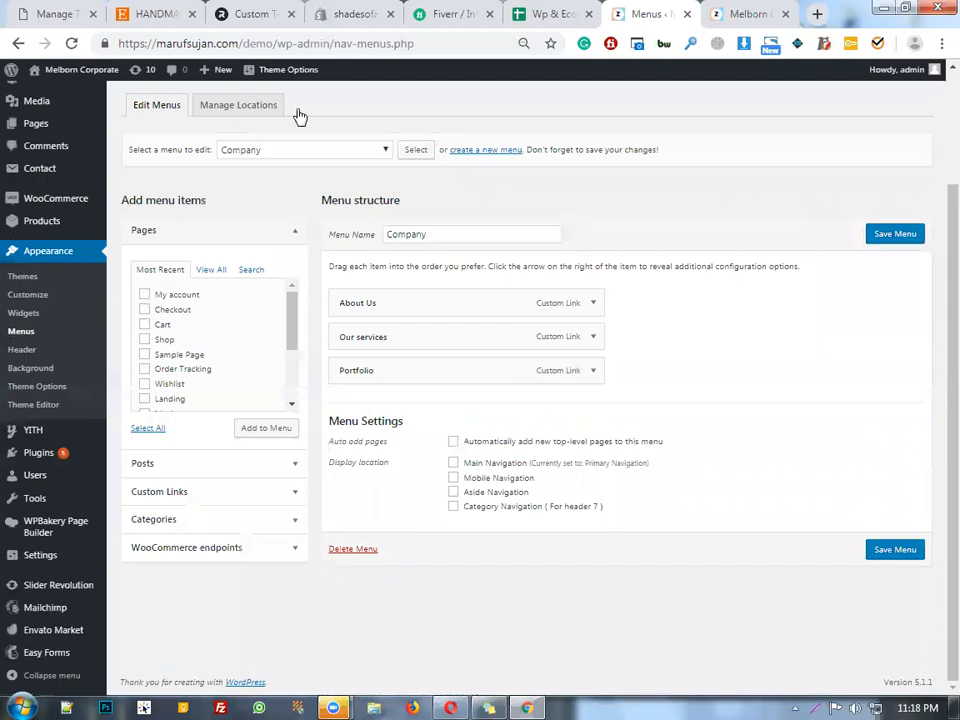
left_click(477, 151)
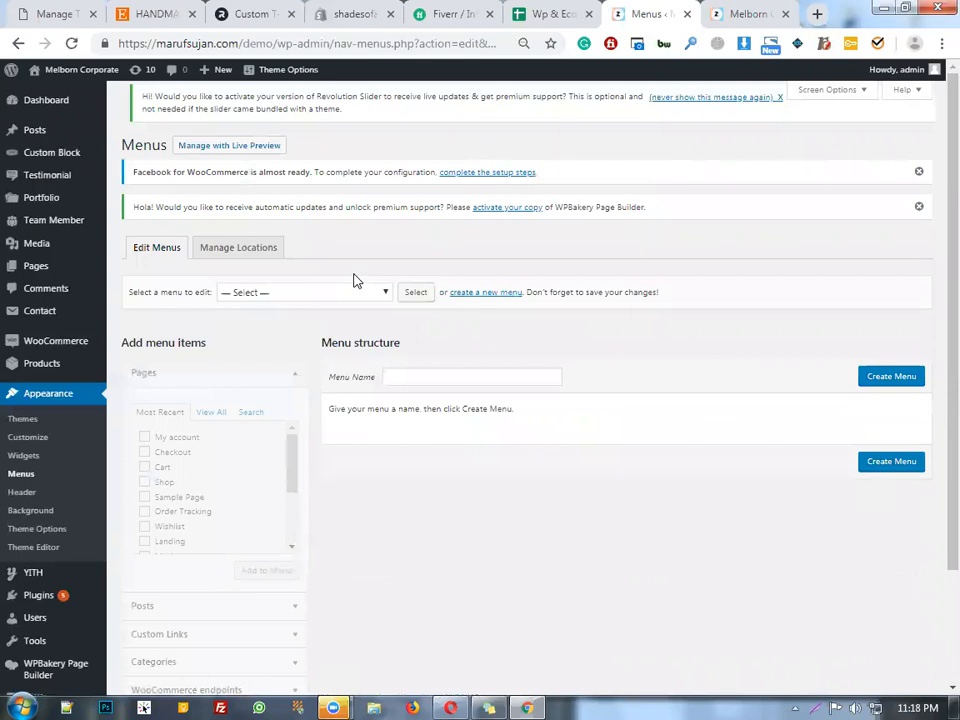
left_click(469, 376)
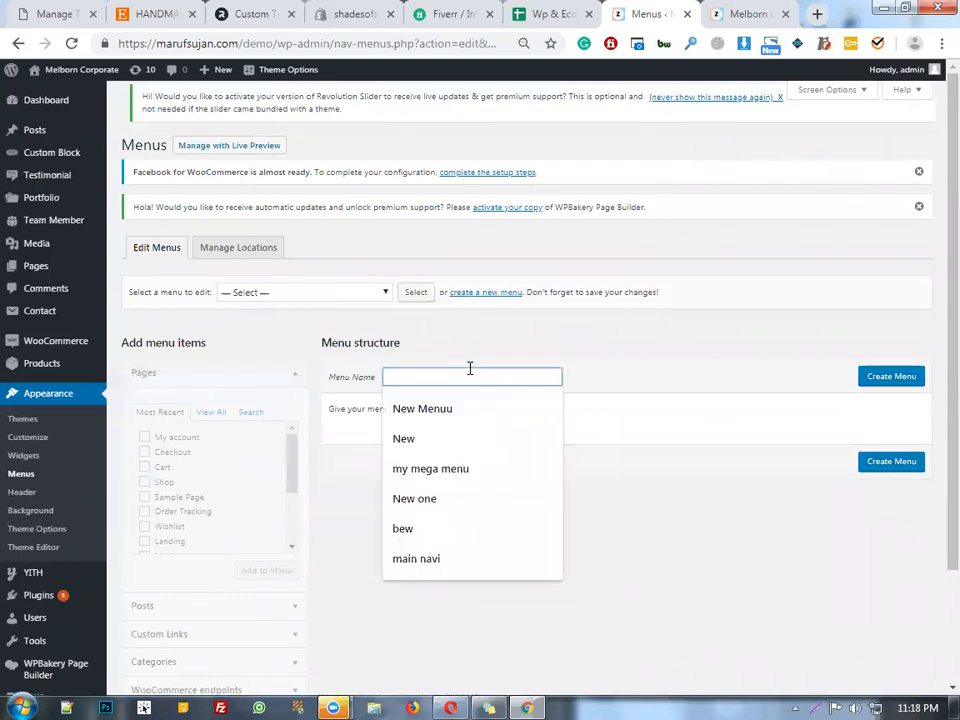
type("m")
key("BackSpace")
type("n")
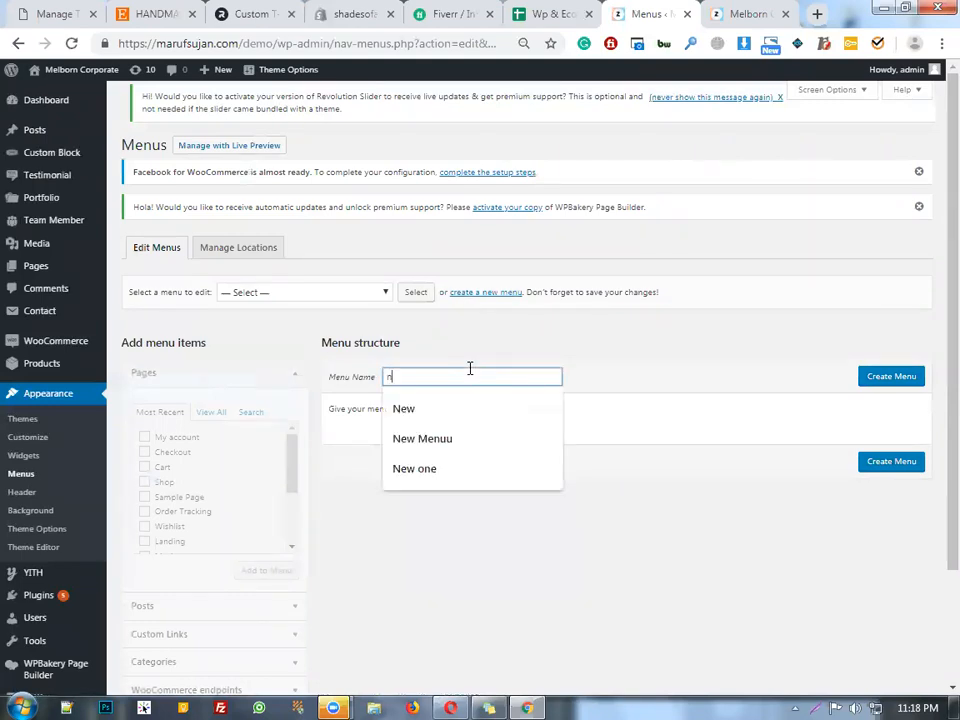
key("BackSpace")
type("am")
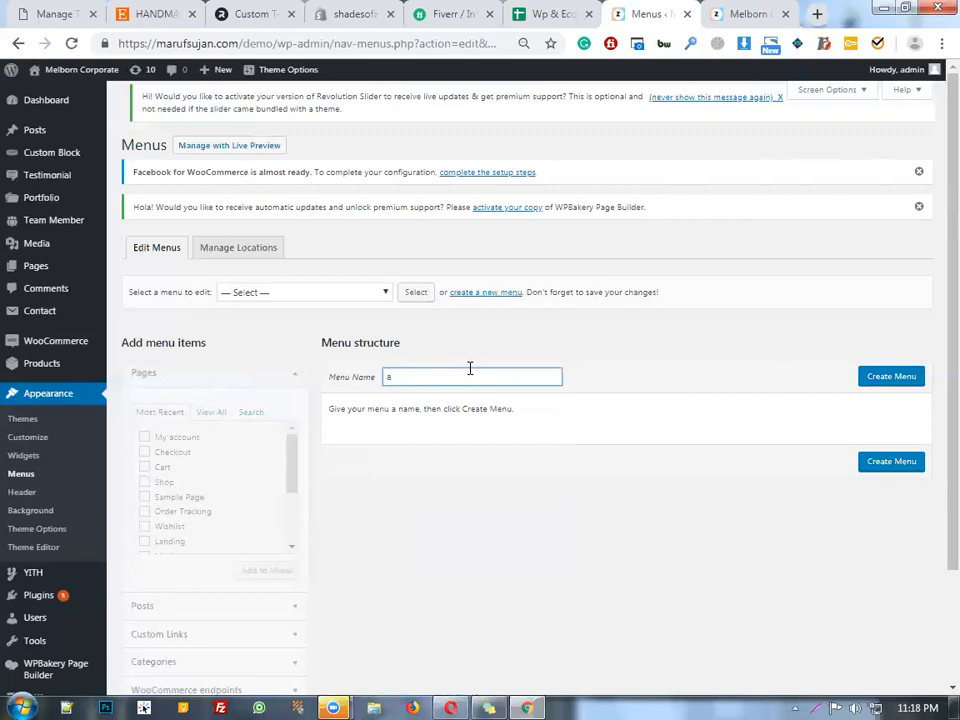
key("BackSpace")
key("BackSpace")
type("main")
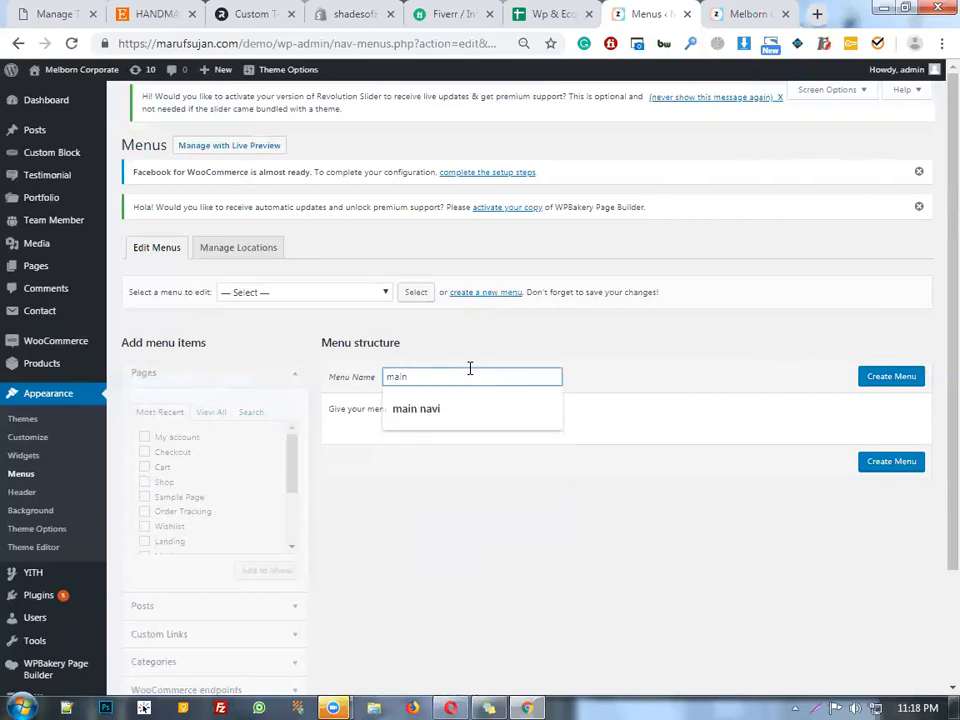
type(" menu")
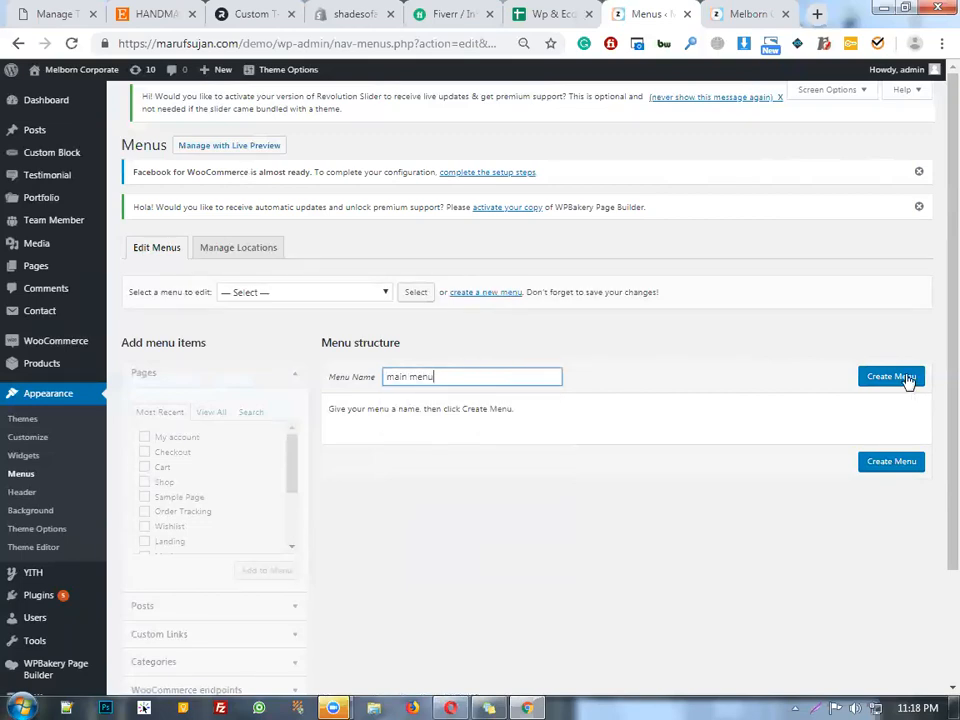
left_click(906, 378)
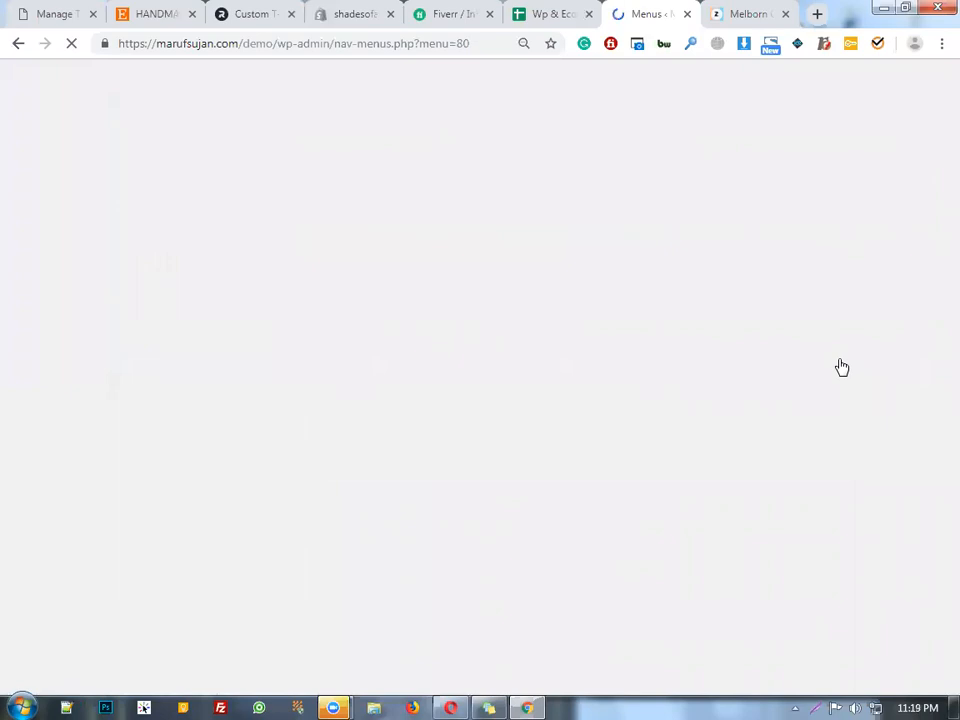
List all pages available for the new menu and check the navigation on the live storefront.
scroll(686, 436, "down", 1)
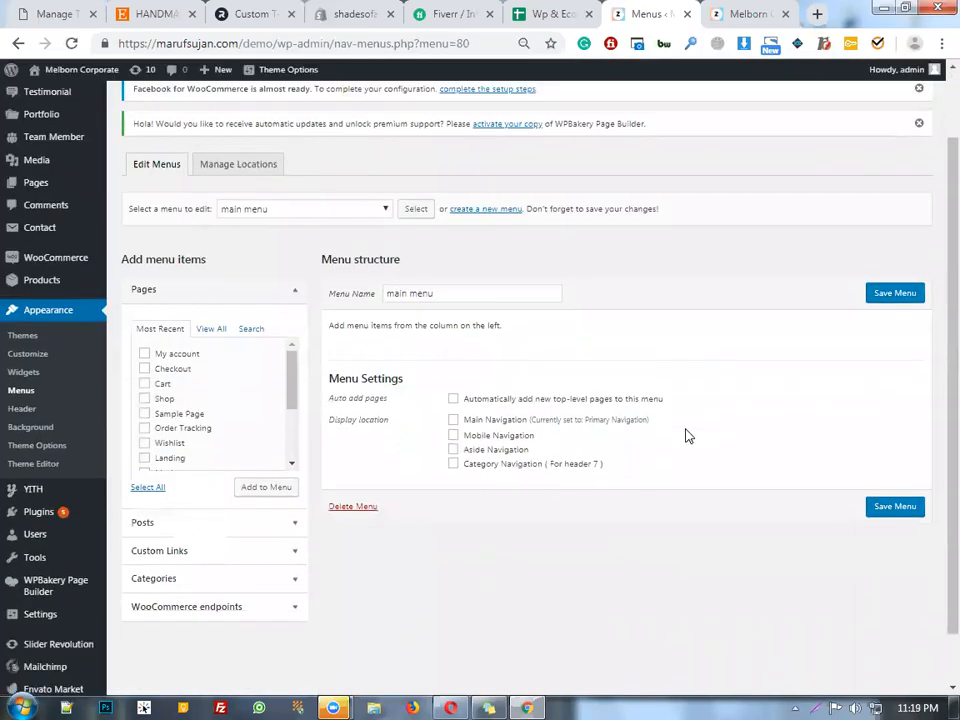
scroll(686, 436, "down", 1)
scroll(277, 336, "down", 2)
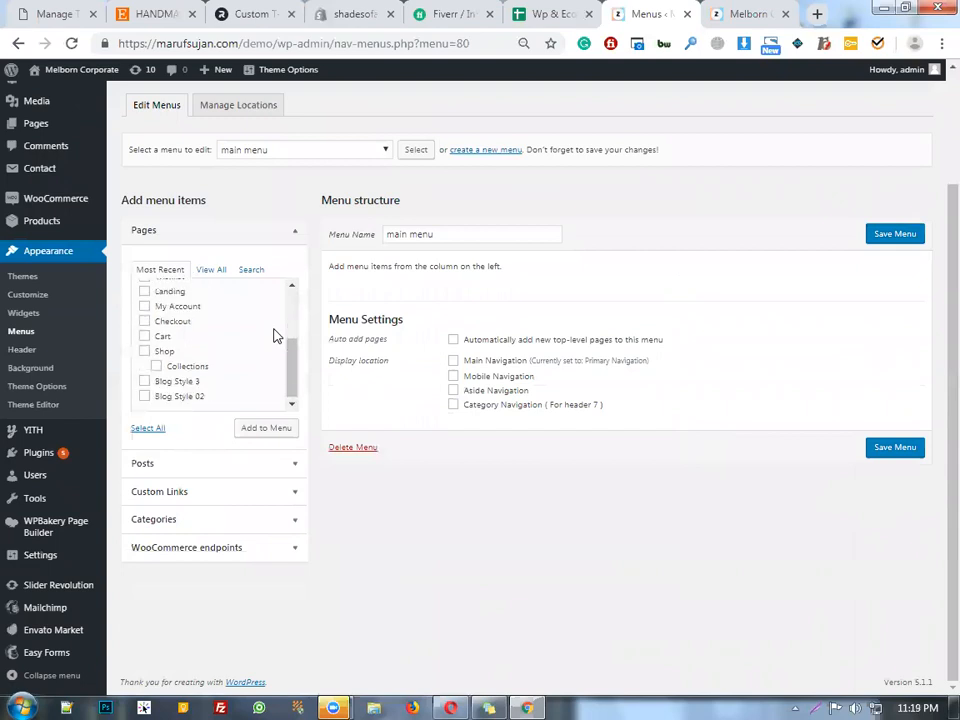
scroll(277, 336, "up", 2)
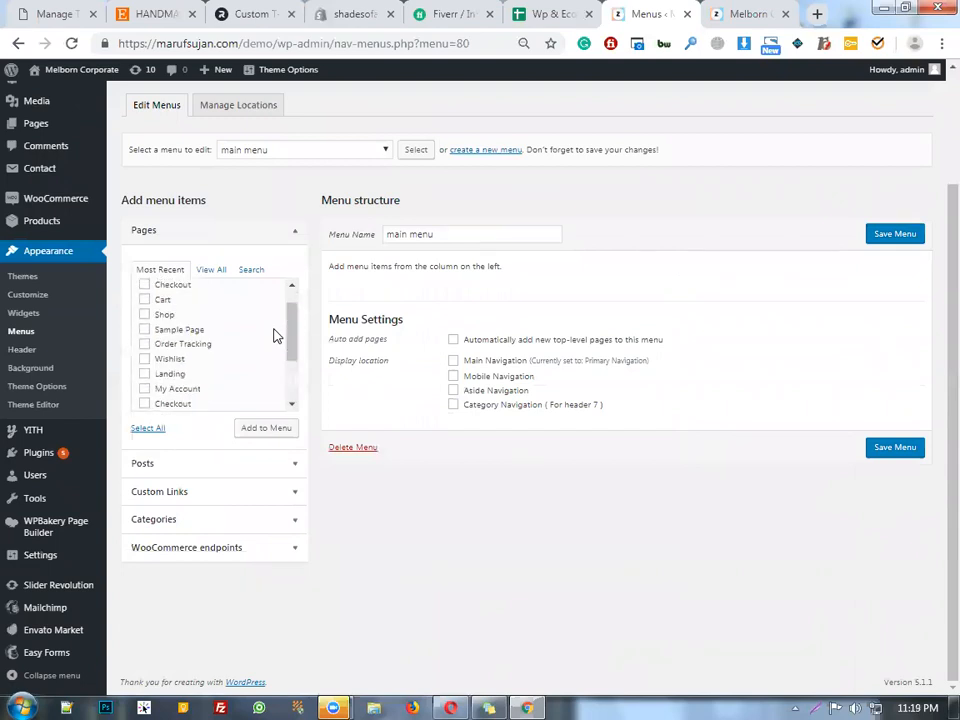
left_click(209, 269)
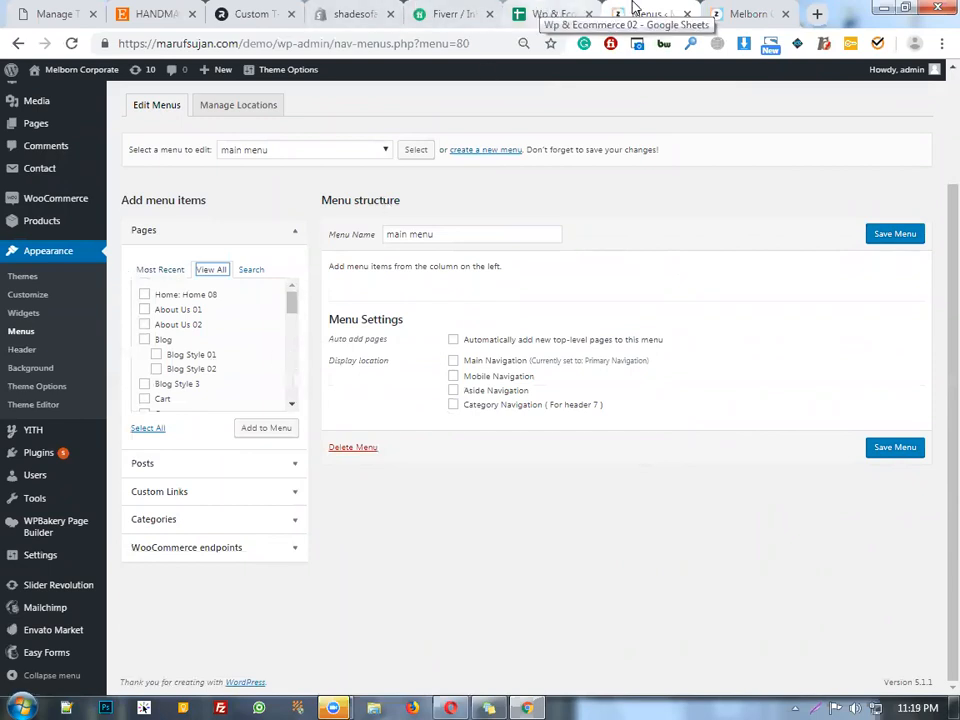
left_click(752, 14)
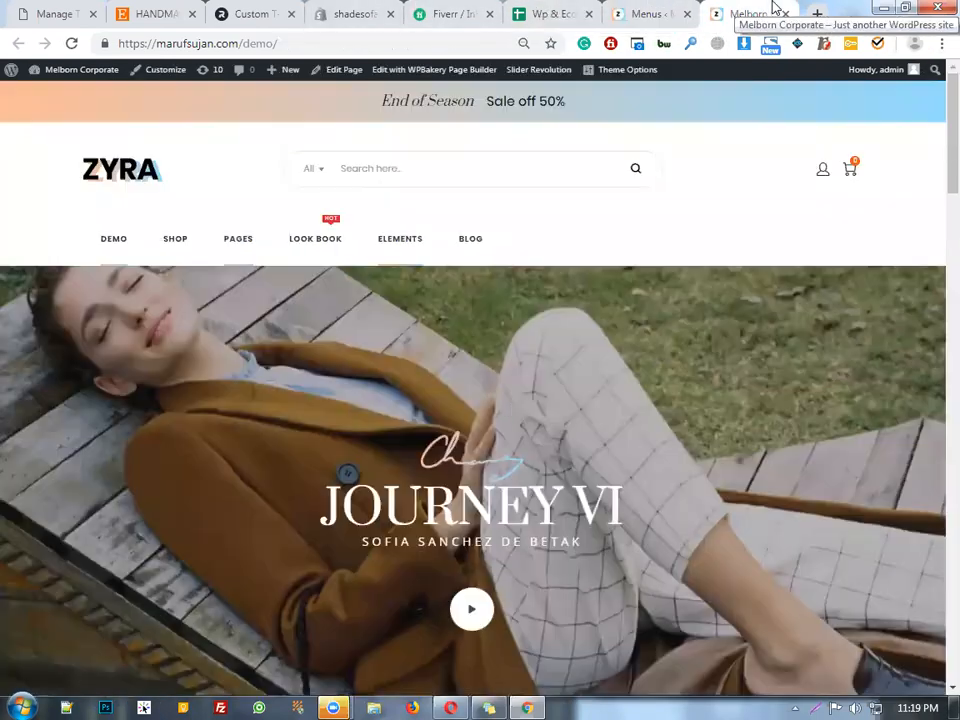
left_click(625, 12)
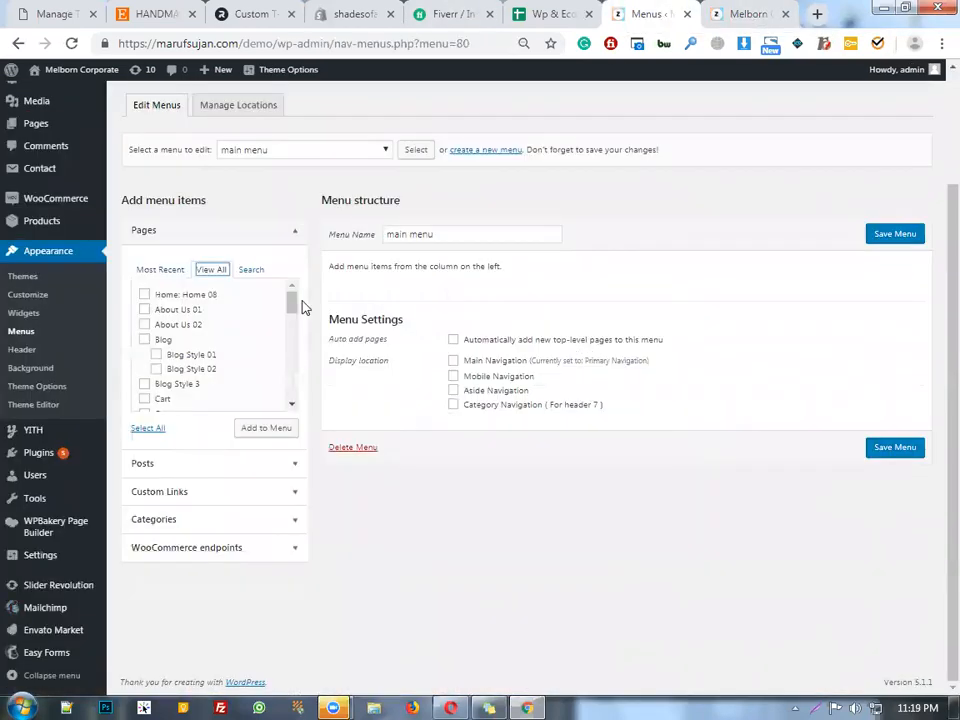
Select the Home 08, About Us 01 and Blog pages for the menu.
left_click(144, 294)
scroll(255, 321, "down", 2)
scroll(255, 321, "up", 2)
left_click(145, 311)
left_click(144, 341)
scroll(225, 364, "down", 1)
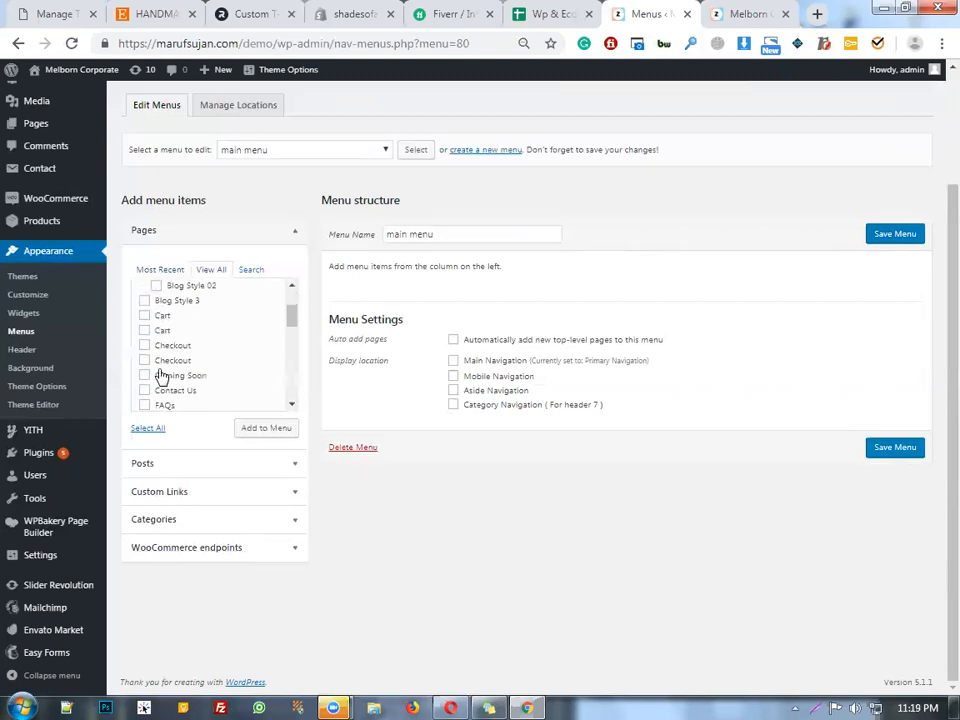
Also select the My account, first Shop and Wishlist pages, and add all selected pages to the menu.
scroll(212, 374, "down", 1)
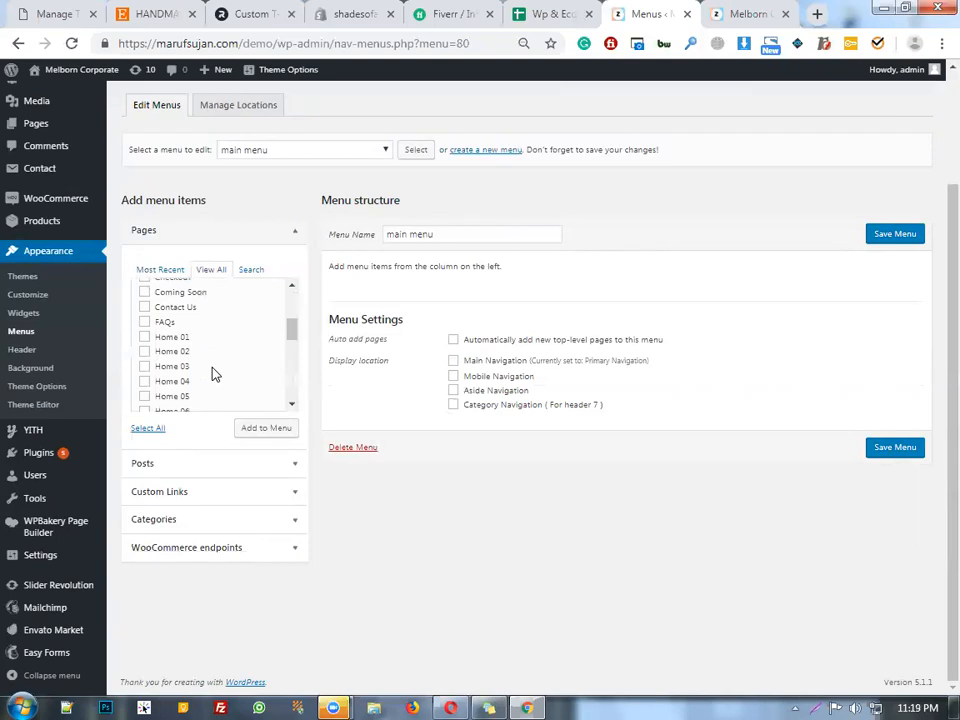
scroll(212, 374, "down", 1)
scroll(212, 374, "down", 2)
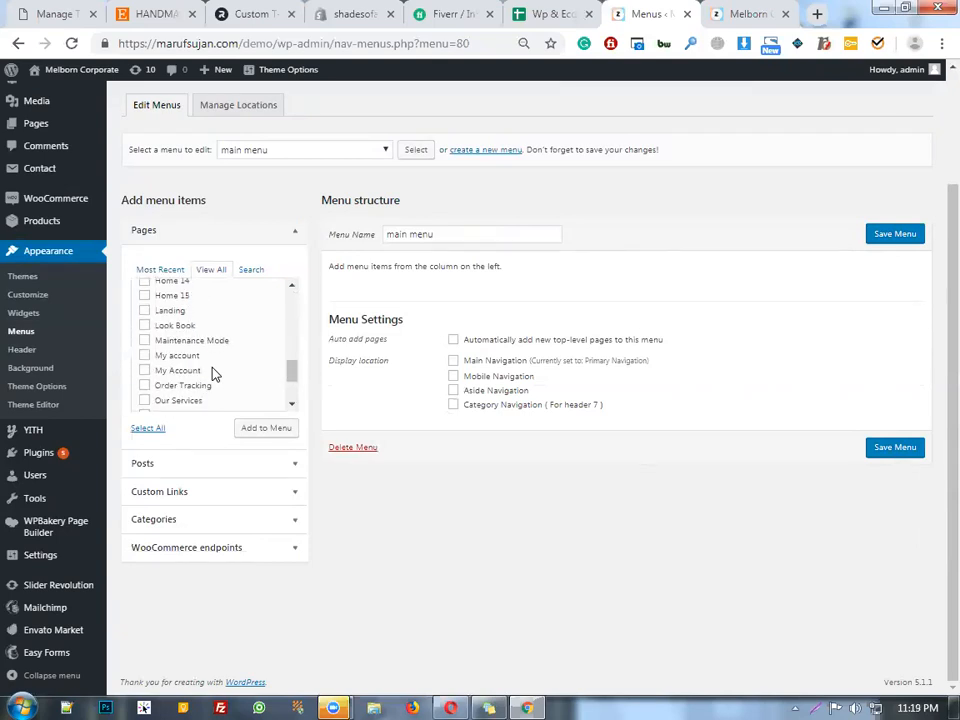
left_click(143, 357)
scroll(220, 370, "down", 1)
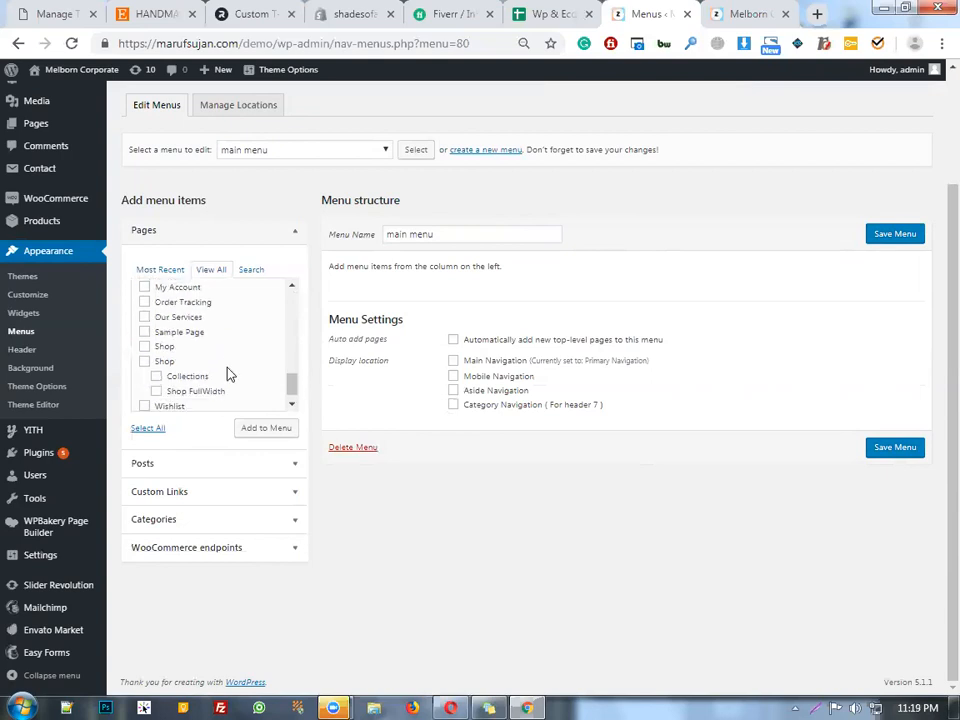
left_click(145, 347)
scroll(258, 359, "down", 1)
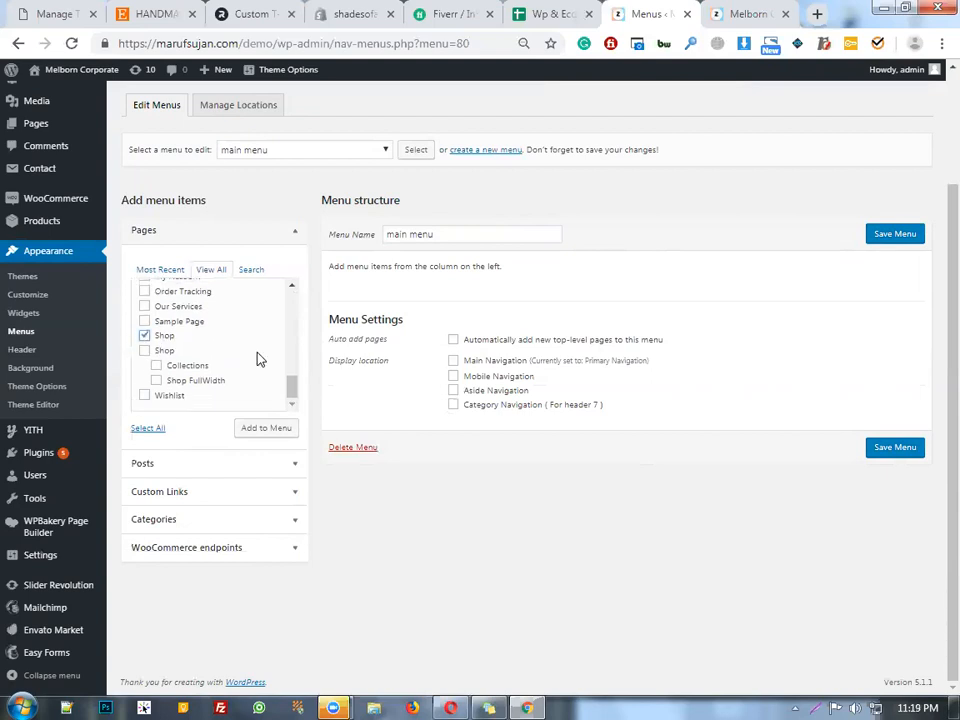
left_click(146, 396)
left_click(258, 429)
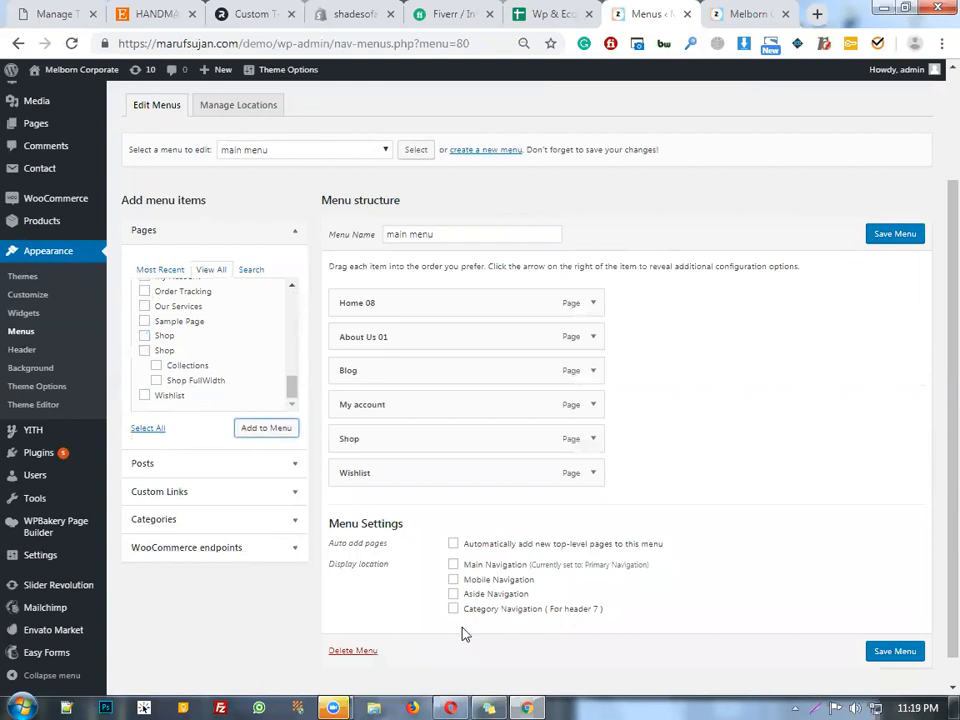
Assign the menu to the Main Navigation and Mobile Navigation display locations.
left_click(453, 567)
left_click(453, 580)
Shorten the navigation label of the Home 08 item to "Home" and collapse its settings.
double_click(596, 302)
left_click(593, 302)
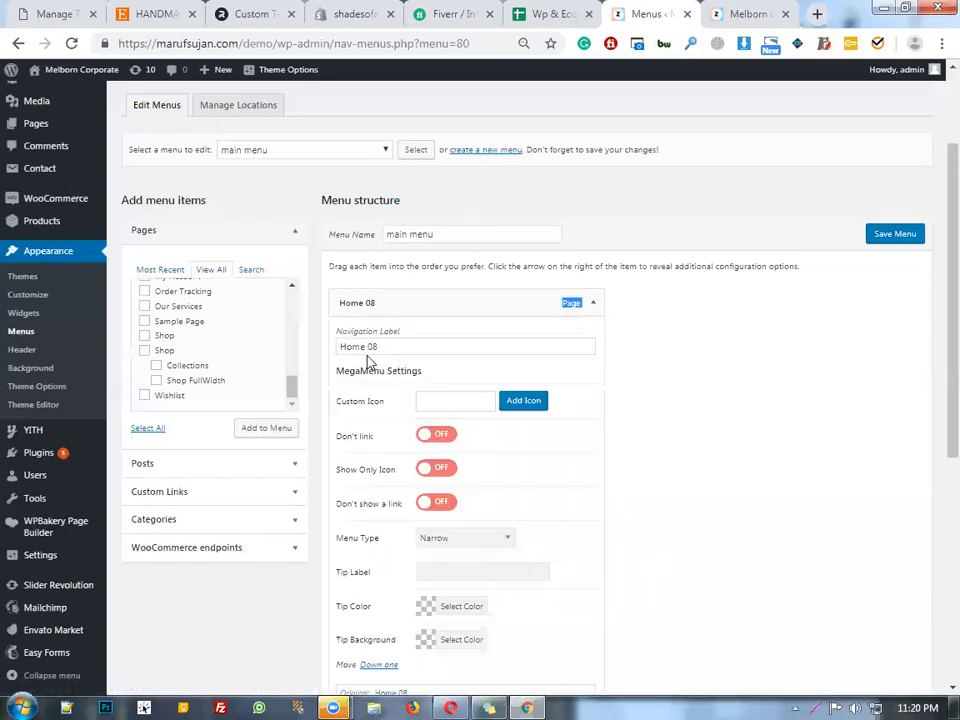
left_click_drag(366, 346, 455, 364)
key("BackSpace")
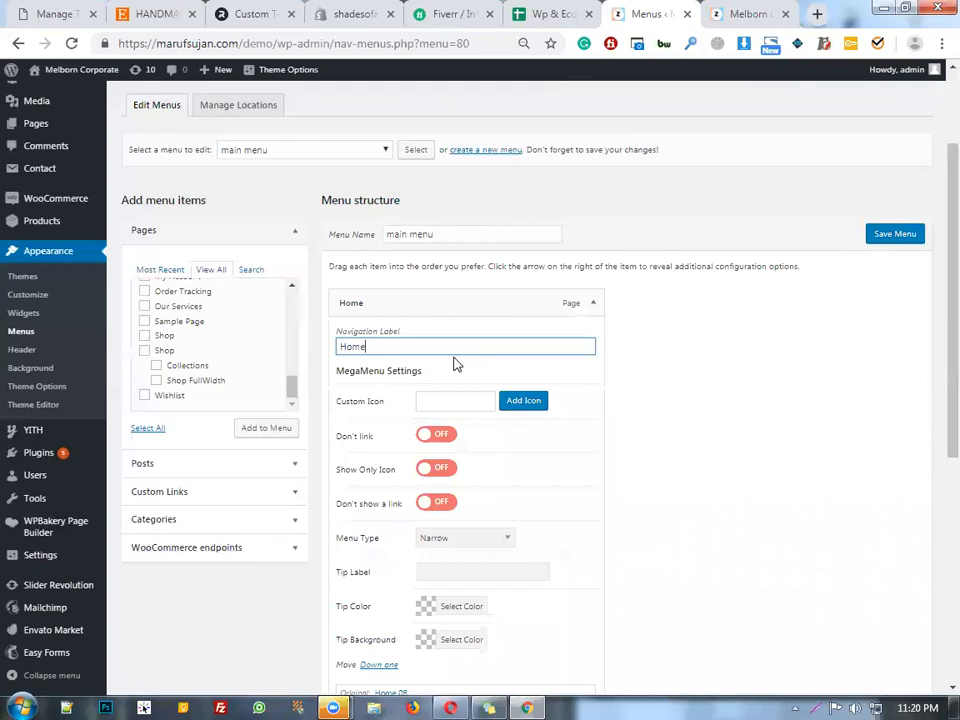
scroll(613, 384, "down", 3)
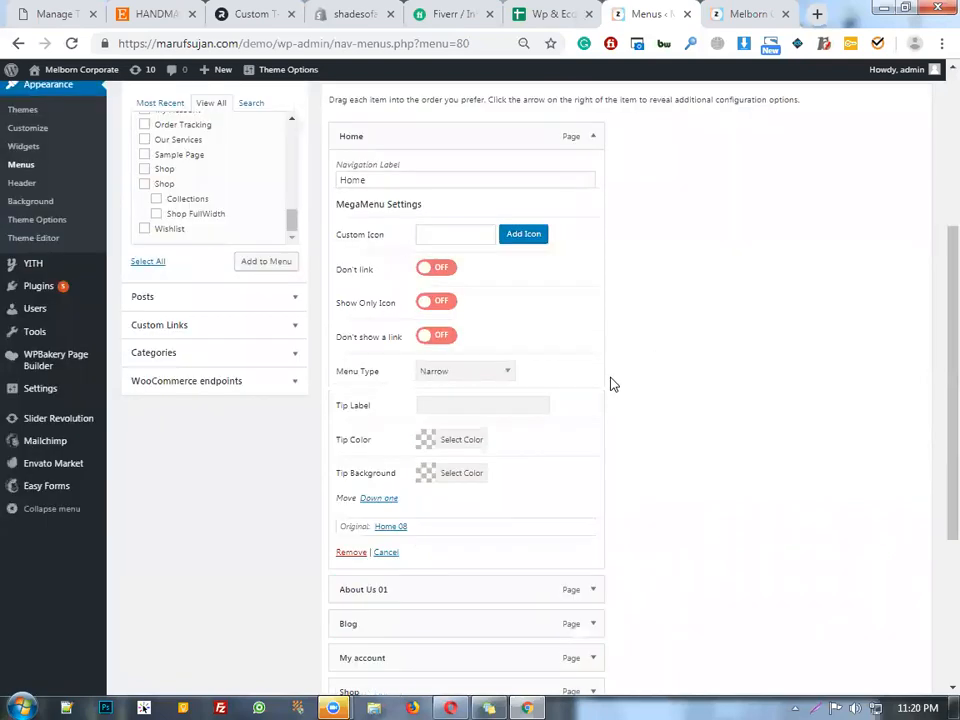
left_click(593, 138)
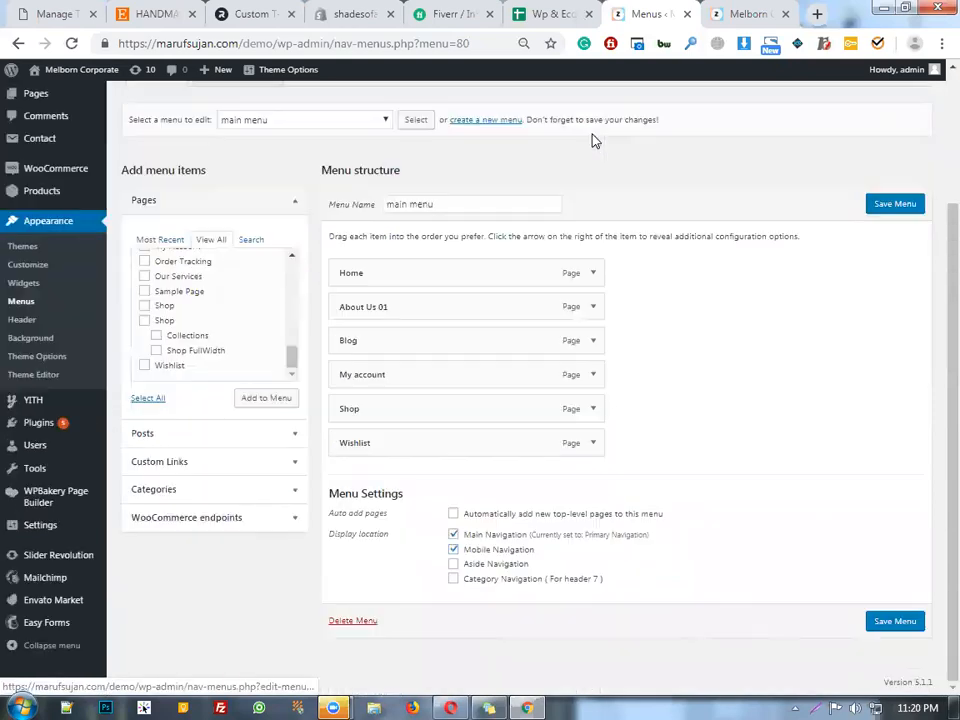
Change the navigation label of the About Us 01 item to "About Us" and collapse its settings.
left_click(592, 307)
scroll(491, 330, "down", 2)
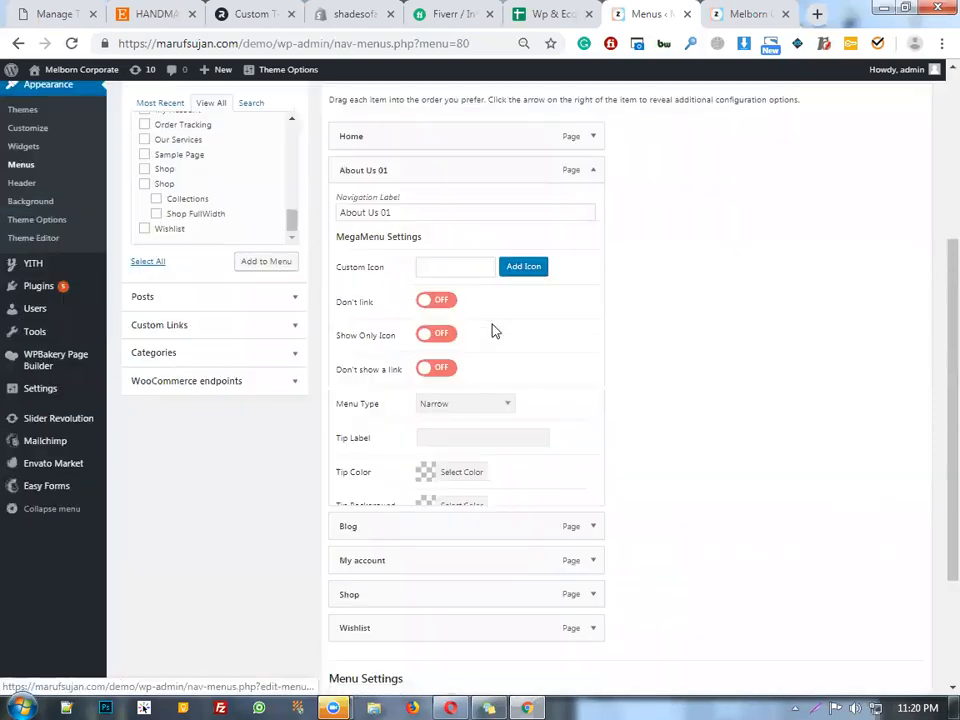
double_click(379, 215)
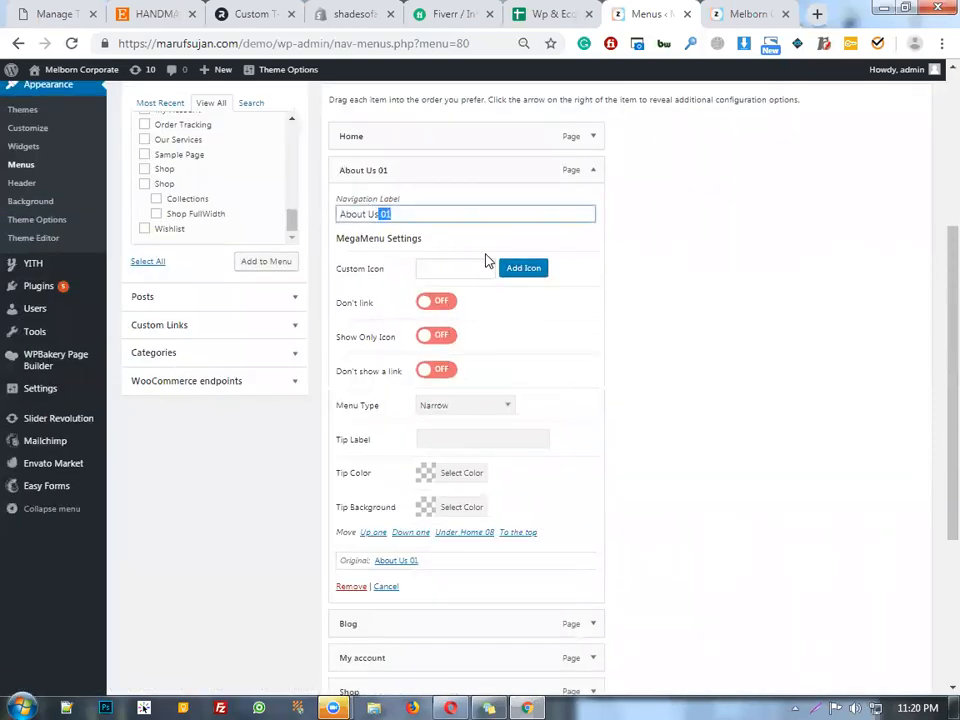
key("BackSpace")
left_click(685, 175)
left_click(595, 176)
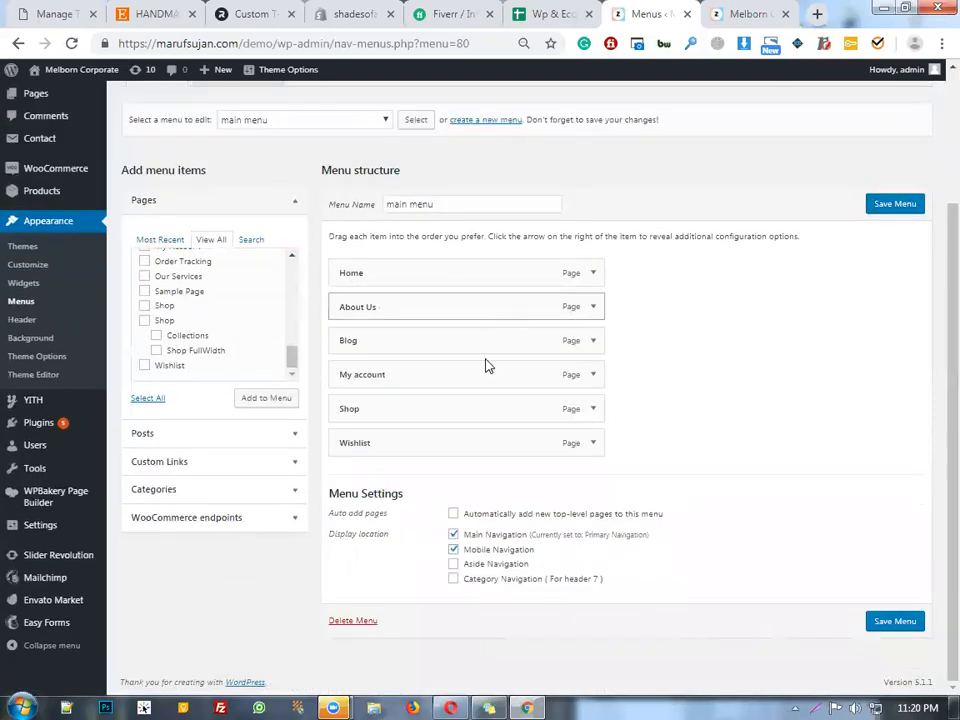
Reorder the menu so that Shop follows Home and Blog comes before About Us.
left_click_drag(399, 414, 352, 335)
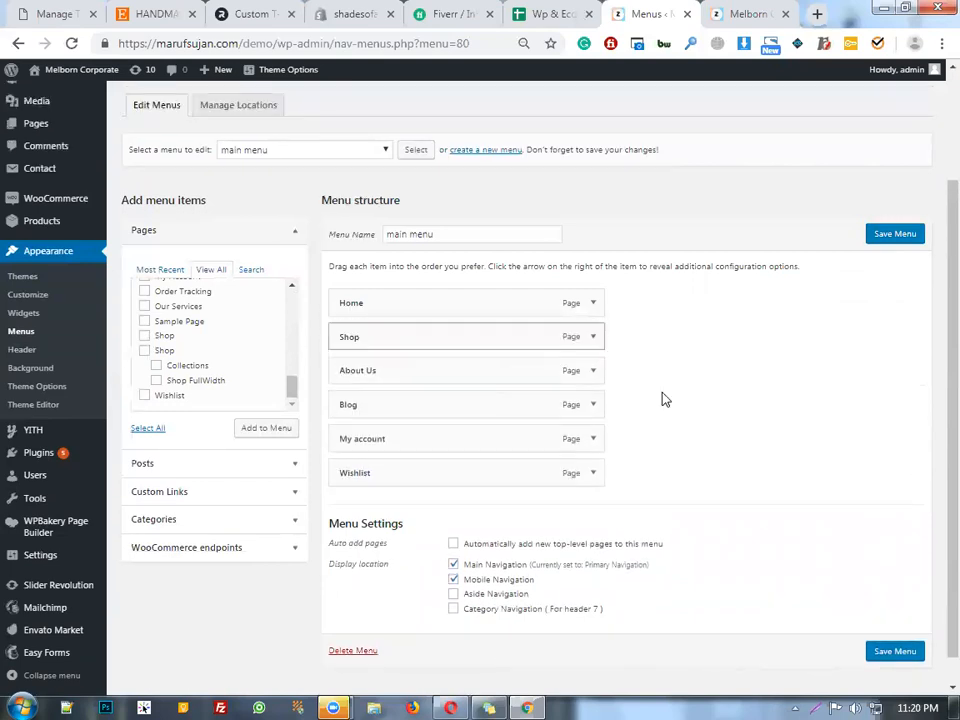
scroll(694, 399, "down", 1)
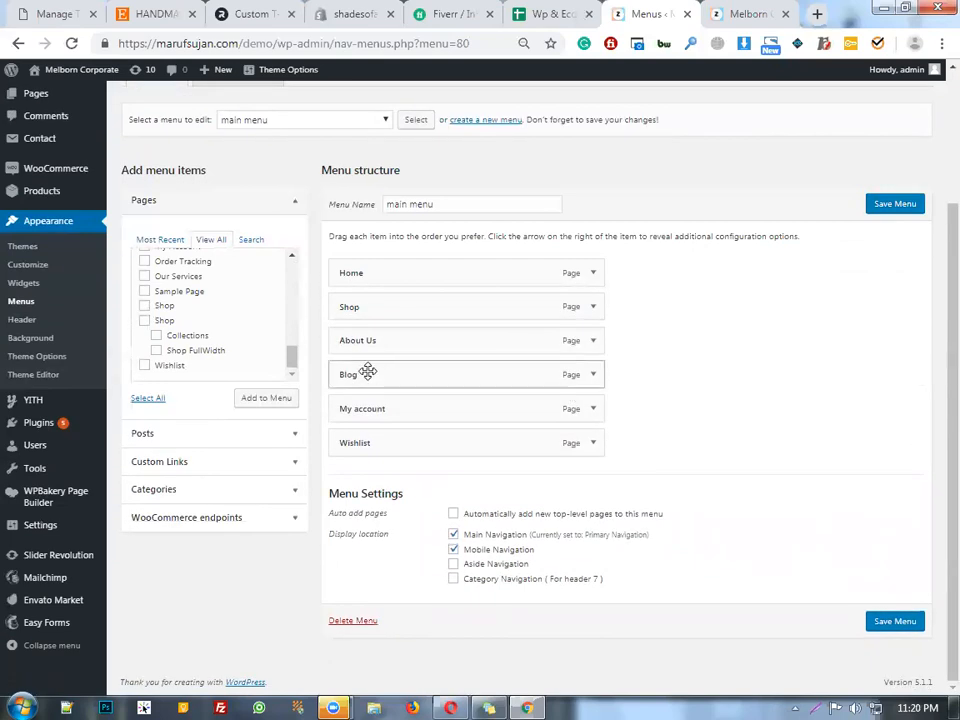
mouse_move(340, 380)
left_mouse_down()
mouse_move(349, 328)
mouse_move(340, 372)
left_mouse_up()
scroll(560, 400, "down", 1)
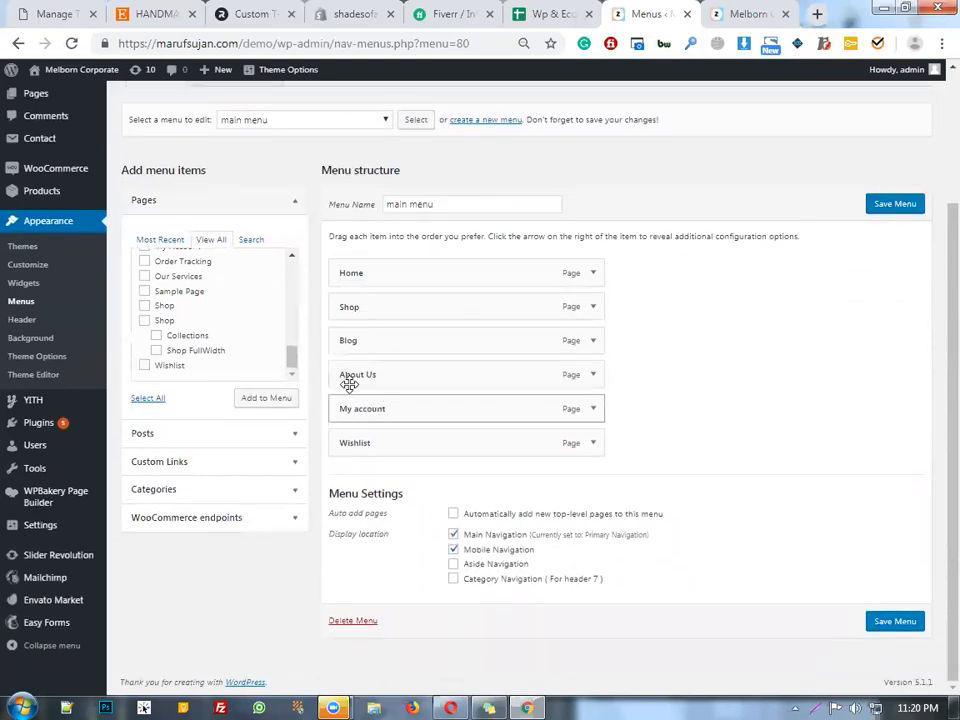
Remove the About Us item from the menu and move Wishlist above My account.
left_click(591, 374)
scroll(570, 544, "down", 4)
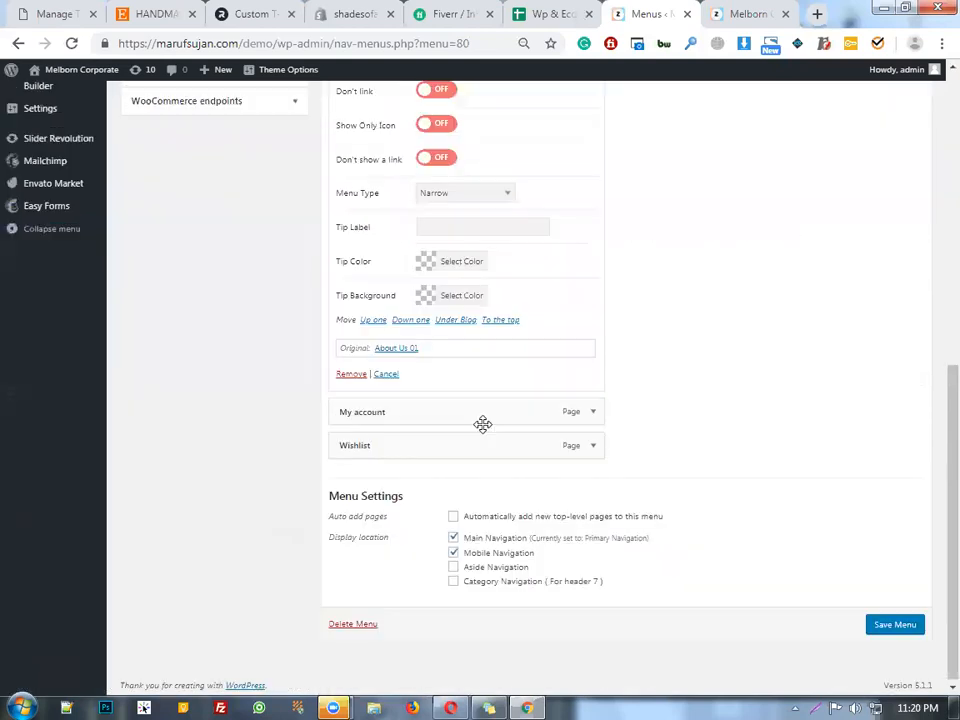
left_click(348, 376)
scroll(632, 424, "up", 1)
scroll(632, 424, "down", 1)
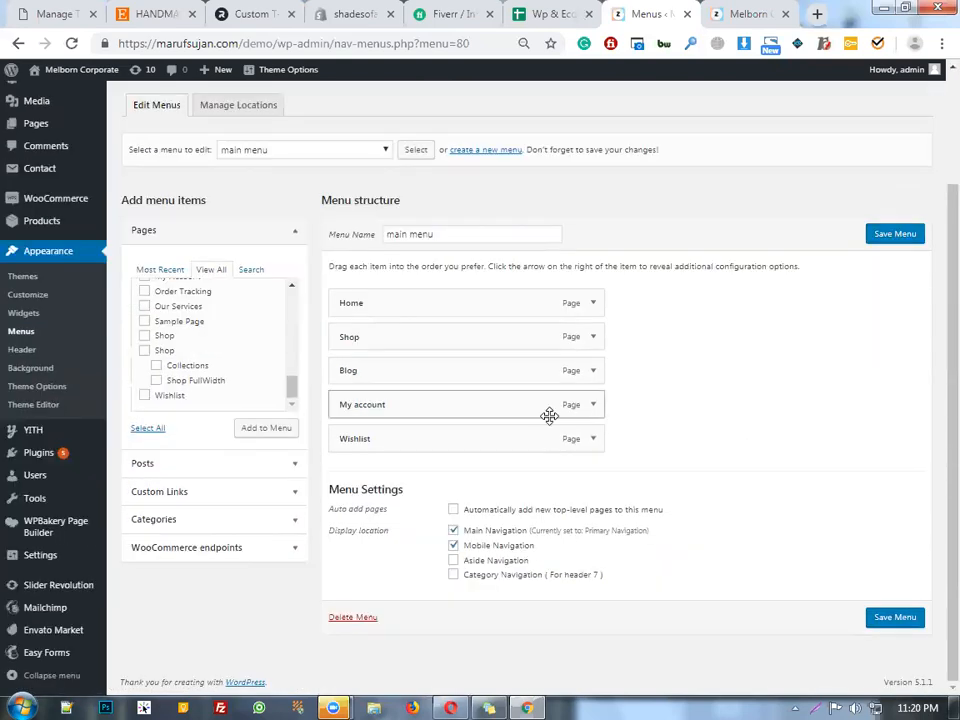
left_click_drag(587, 436, 574, 405)
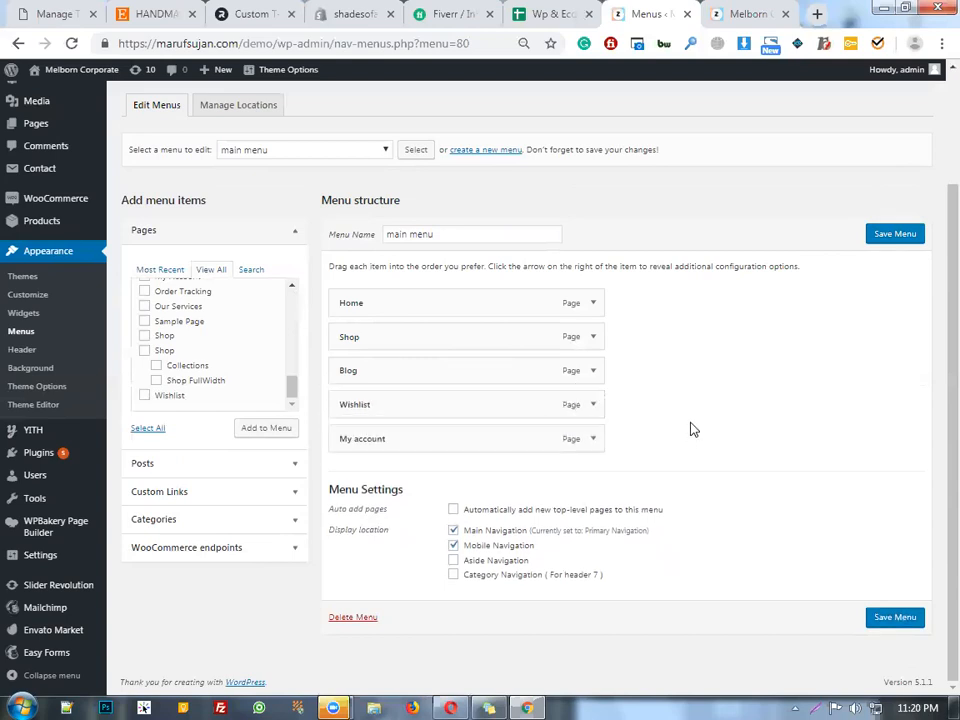
scroll(684, 422, "up", 2)
scroll(683, 418, "down", 2)
scroll(275, 385, "up", 10)
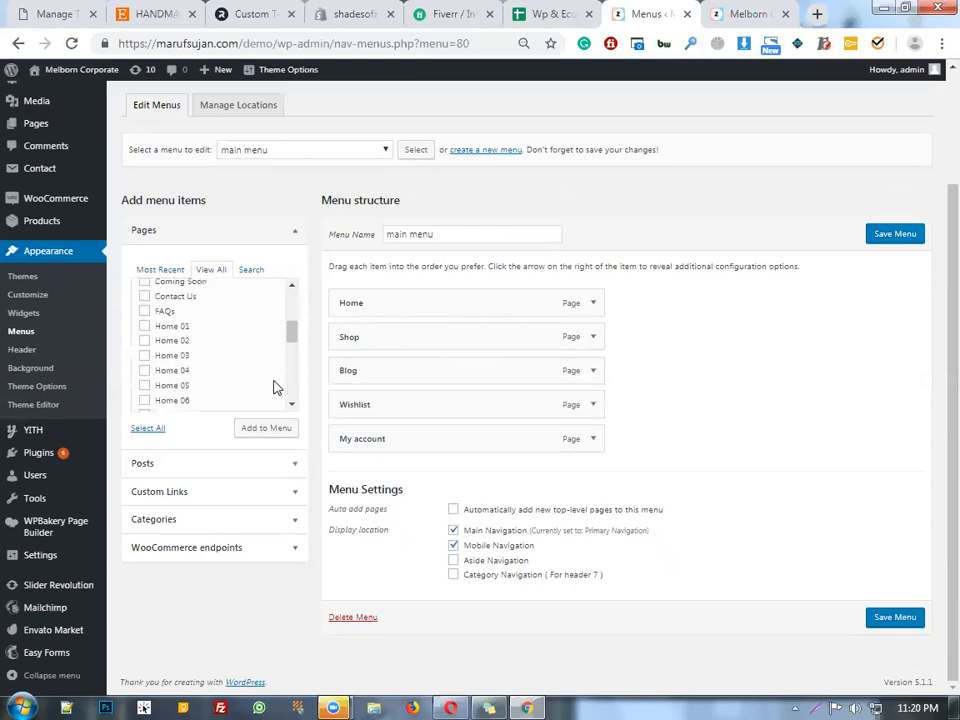
scroll(277, 385, "down", 10)
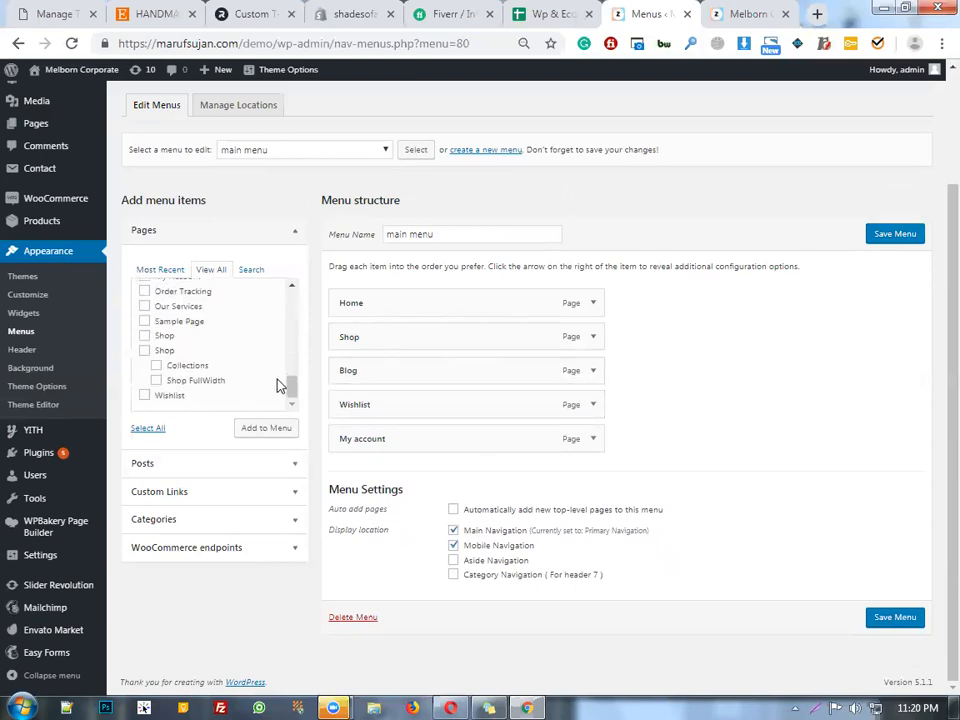
Add the Logout entry from the WooCommerce endpoints to the menu.
left_click(281, 541)
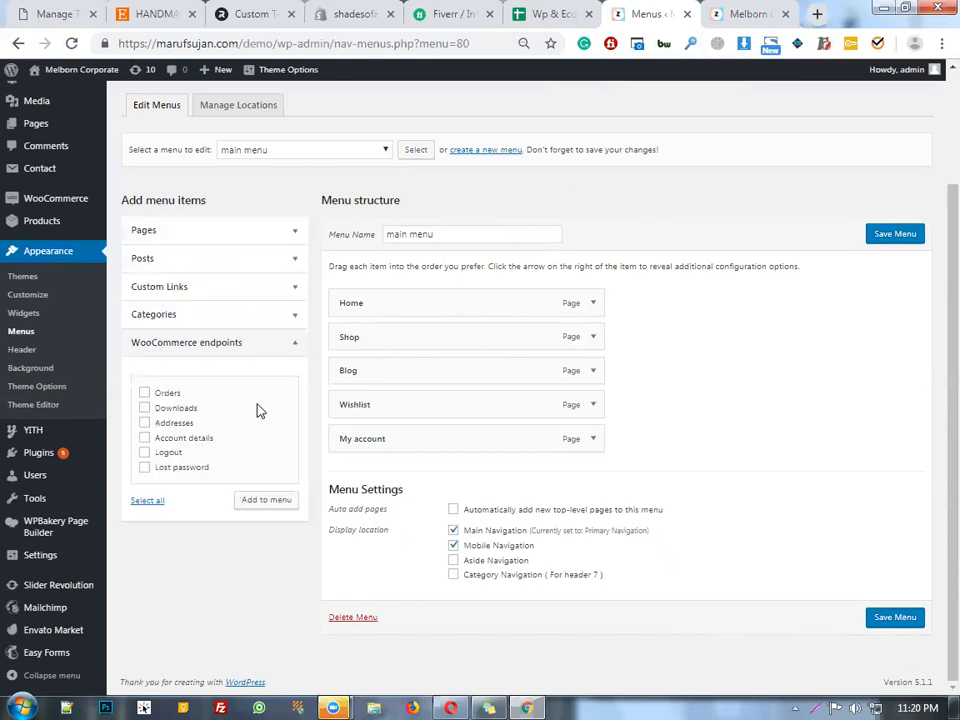
scroll(259, 410, "up", 2)
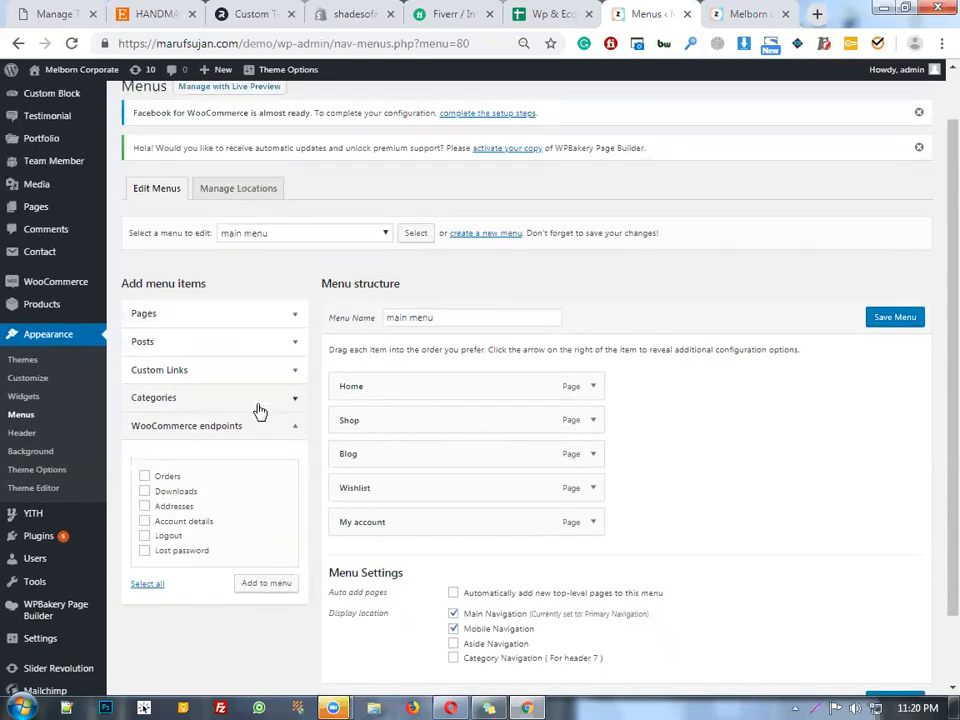
left_click(145, 536)
left_click(266, 583)
scroll(224, 547, "up", 1)
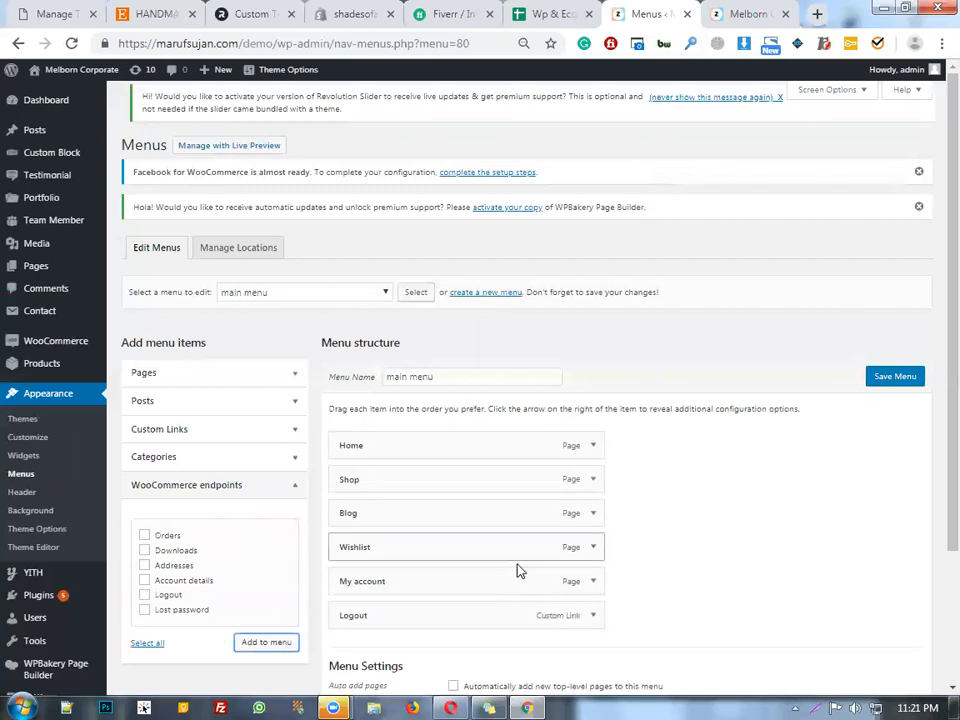
scroll(517, 570, "down", 3)
scroll(574, 522, "up", 1)
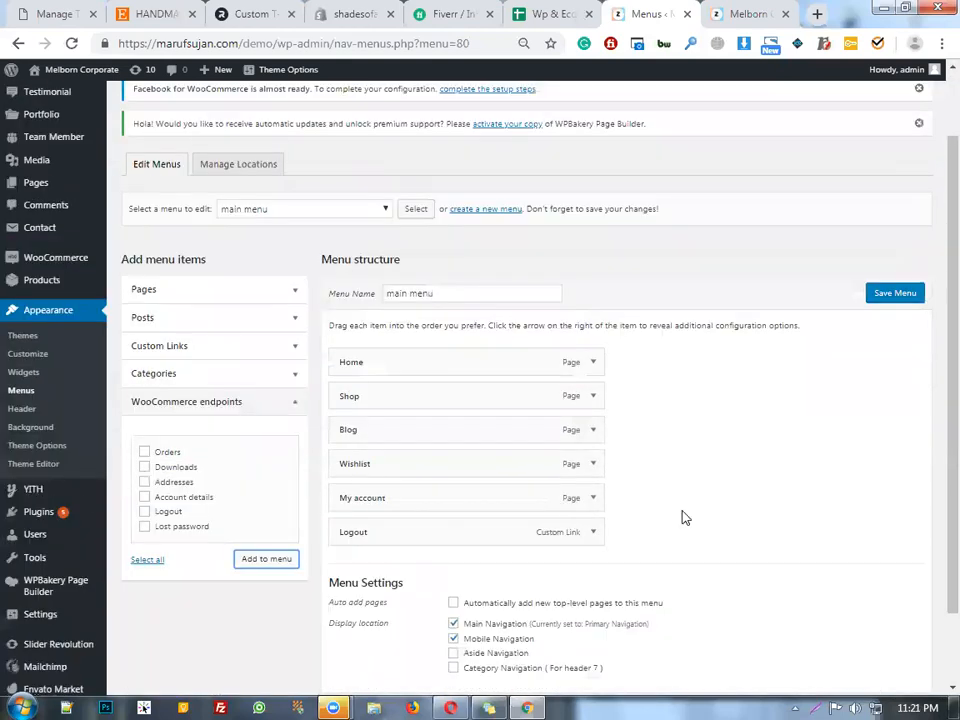
Examine the settings of the My account and Logout menu items, including the Show Only Icon option, and collapse them.
left_click(593, 498)
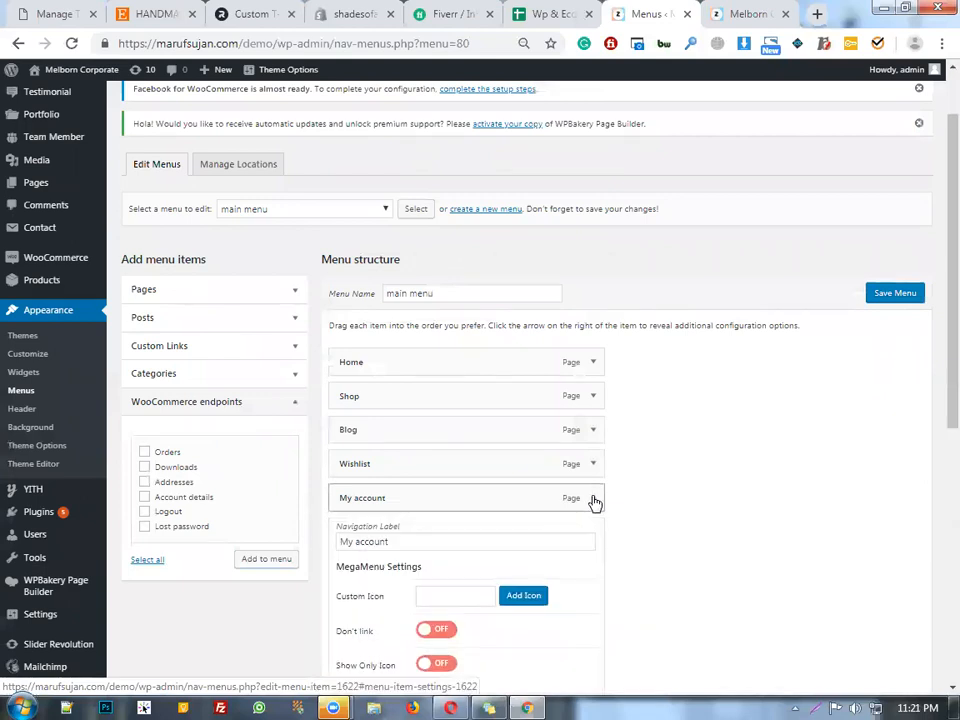
left_click(593, 498)
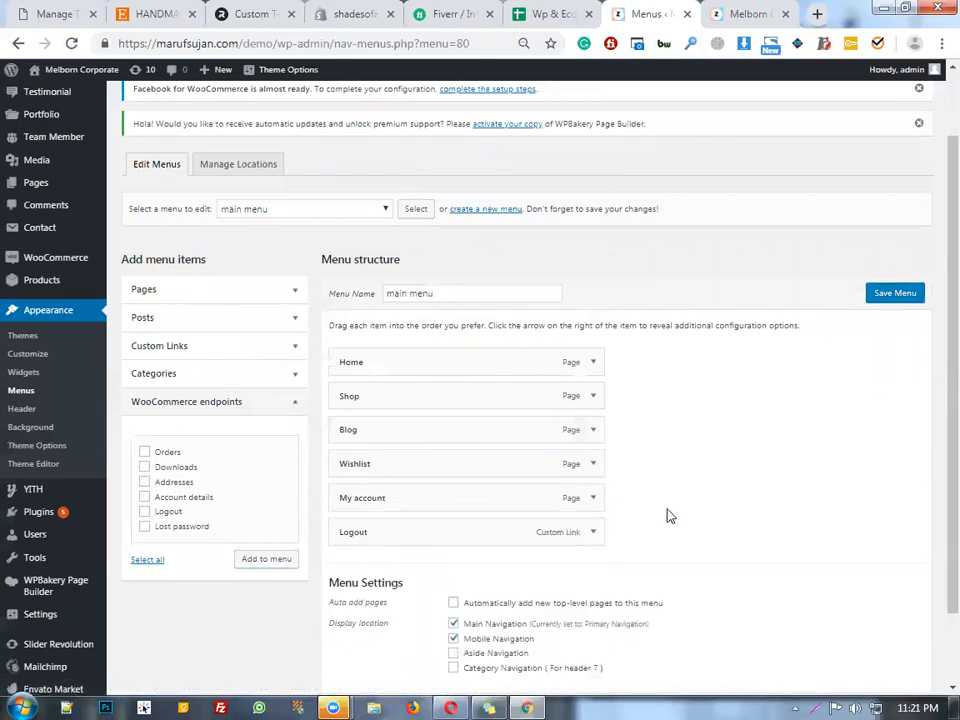
scroll(660, 510, "down", 1)
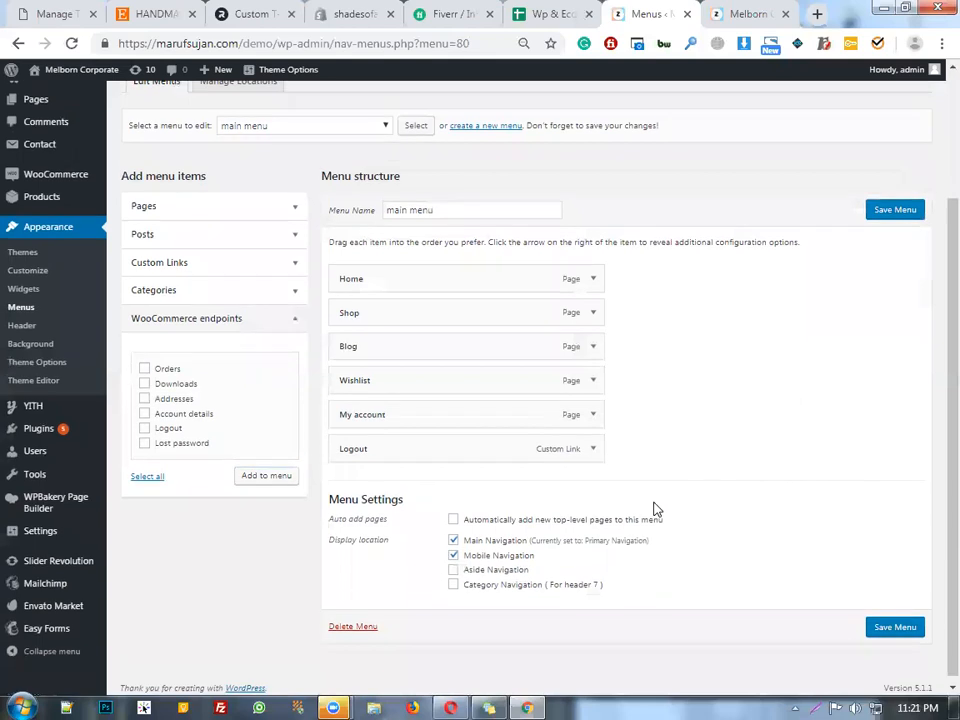
left_click(590, 458)
scroll(658, 510, "down", 5)
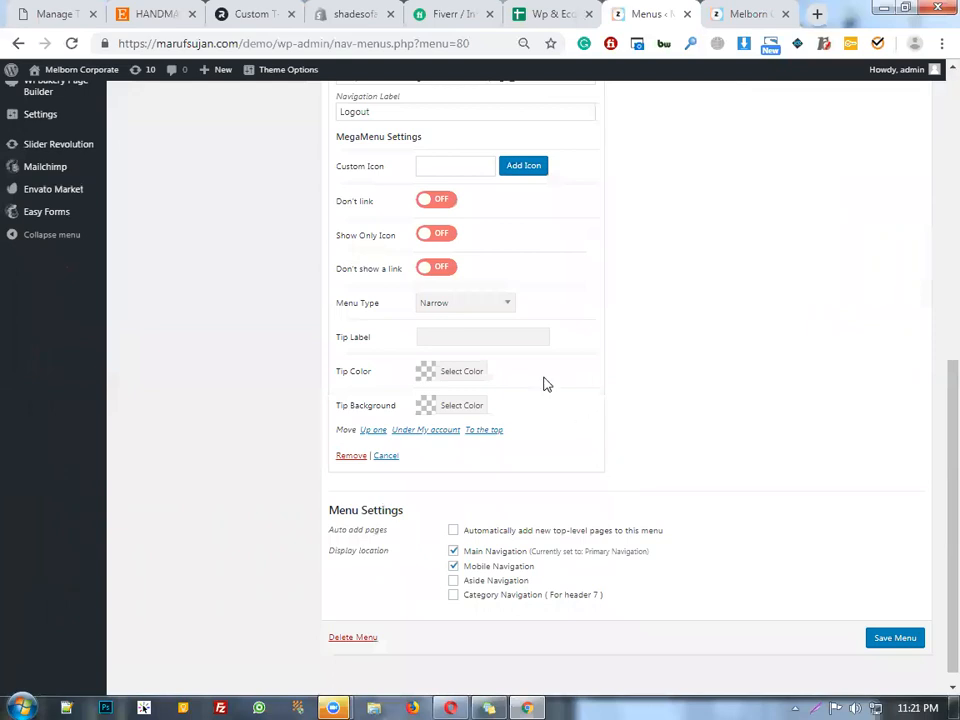
scroll(595, 352, "down", 1)
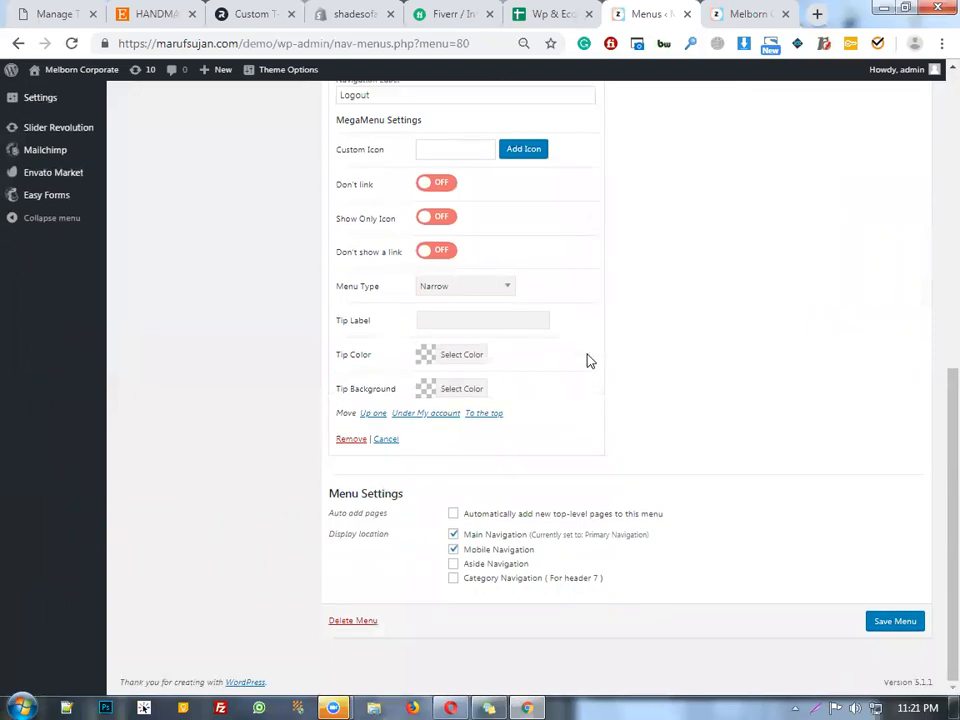
scroll(568, 394, "up", 2)
scroll(568, 394, "up", 1)
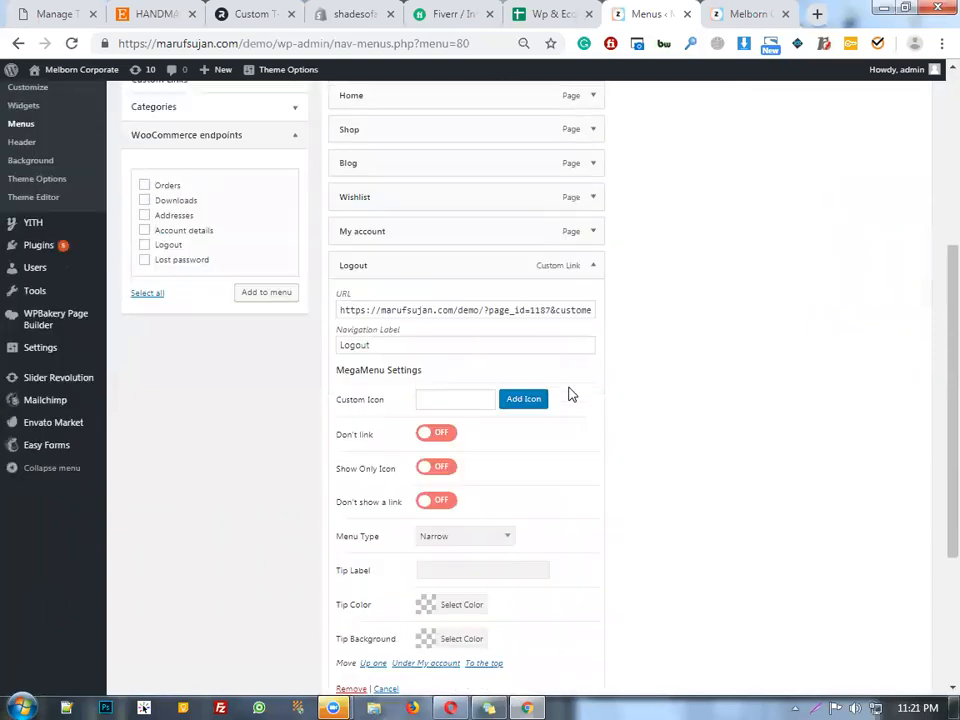
scroll(568, 394, "down", 1)
scroll(554, 414, "down", 2)
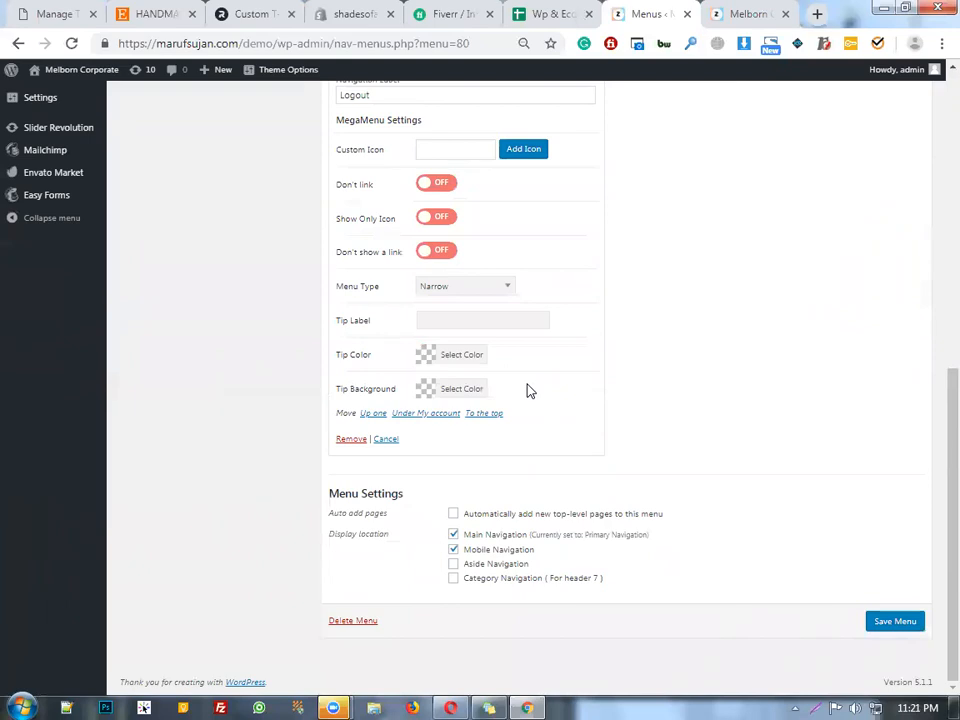
scroll(527, 388, "up", 2)
scroll(508, 369, "down", 2)
left_click(443, 220)
left_click(452, 218)
scroll(549, 354, "up", 2)
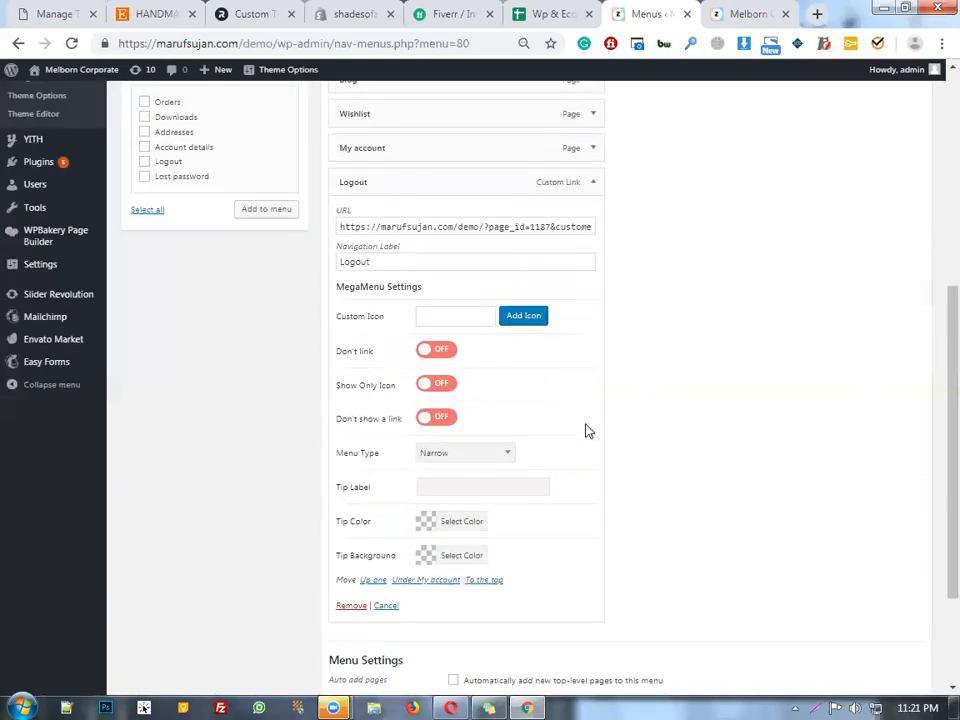
left_click(591, 184)
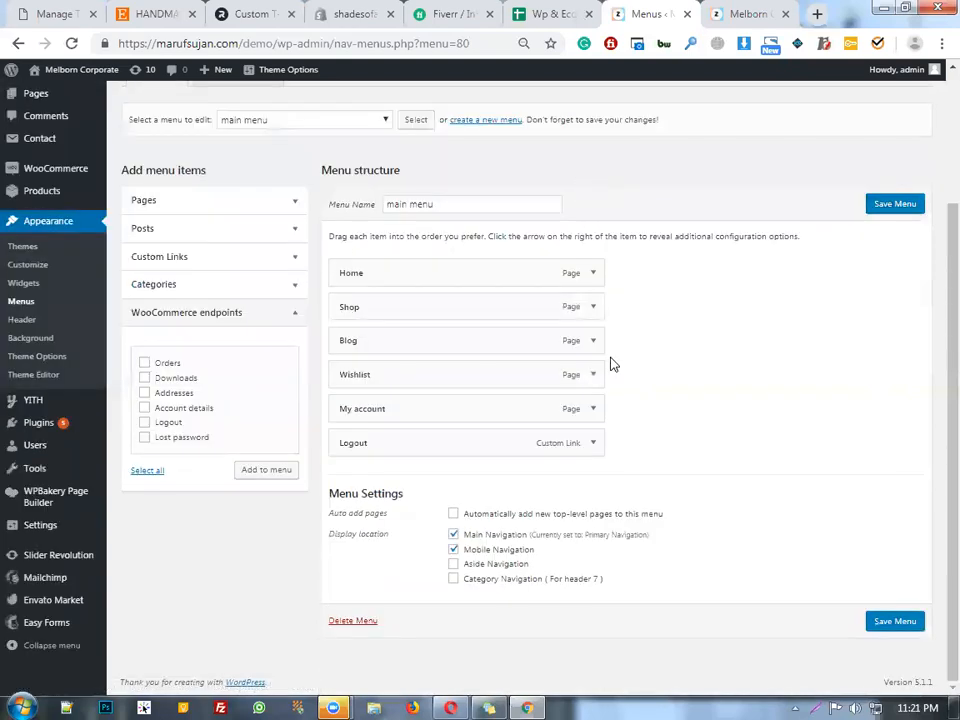
Examine the Logout item's mega menu options, including the menu type choices and the tip label.
scroll(686, 400, "down", 2)
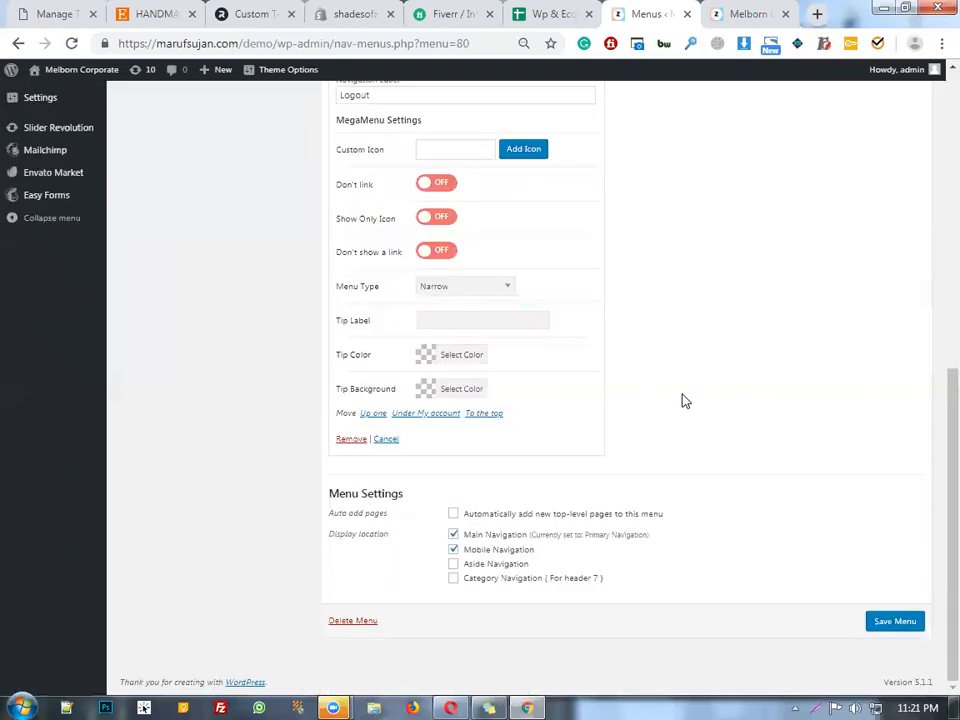
scroll(686, 400, "up", 1)
scroll(638, 395, "up", 1)
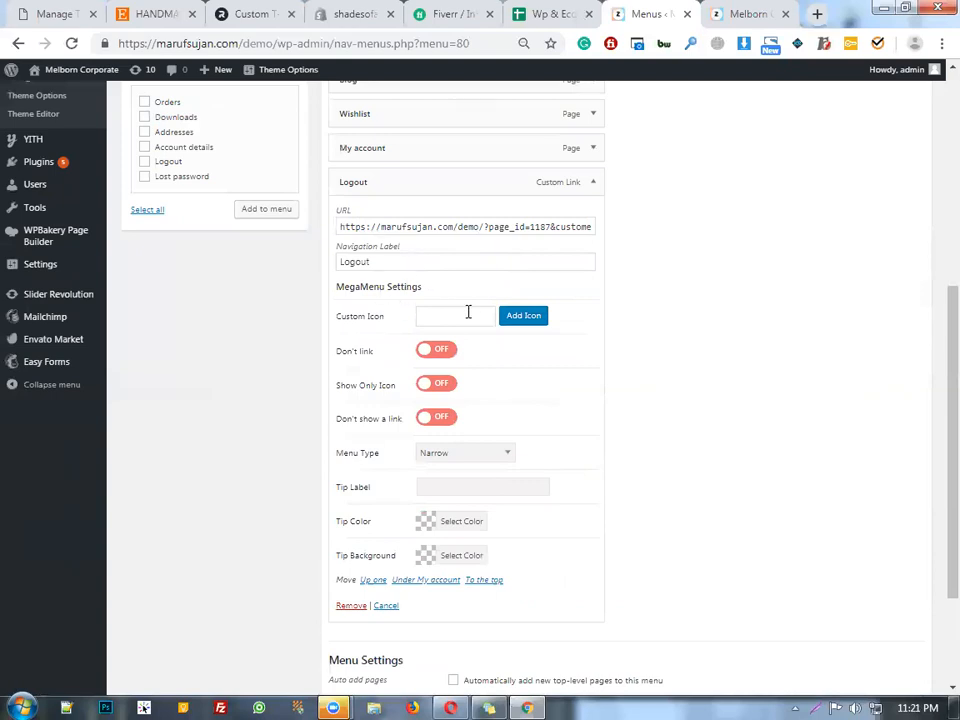
scroll(537, 377, "down", 2)
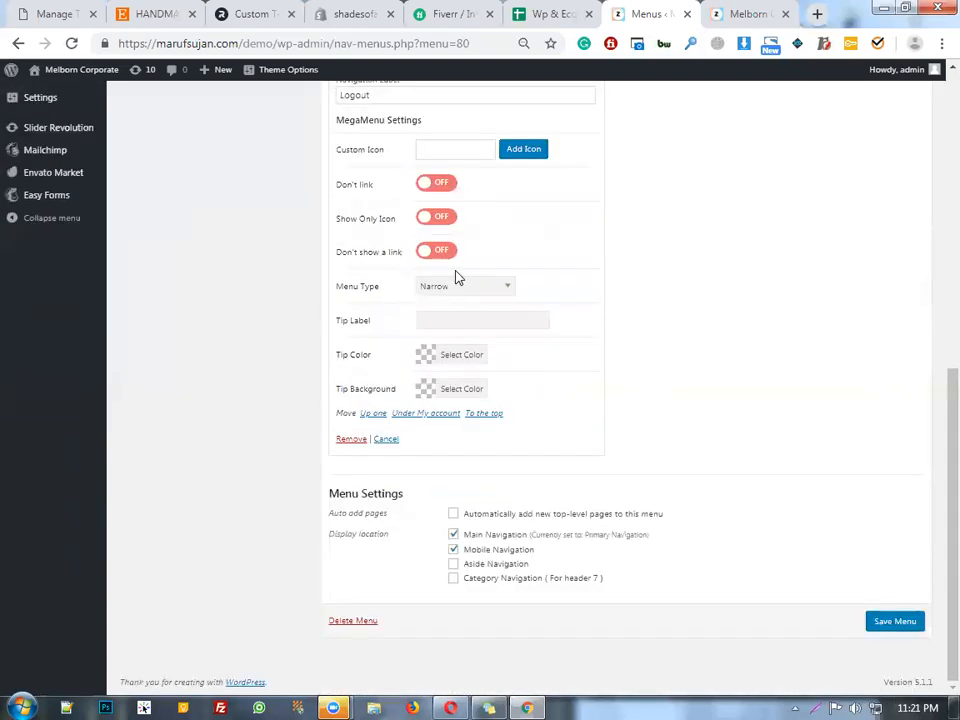
left_click(491, 290)
left_click(491, 290)
left_click(456, 316)
left_click(603, 350)
scroll(548, 376, "up", 1)
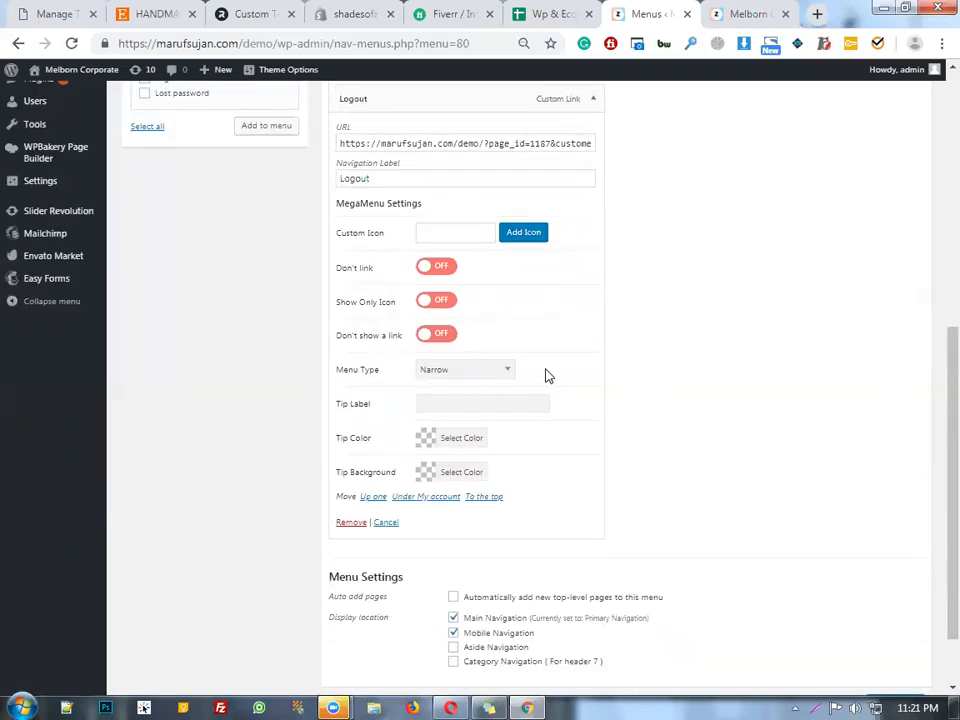
scroll(570, 160, "up", 1)
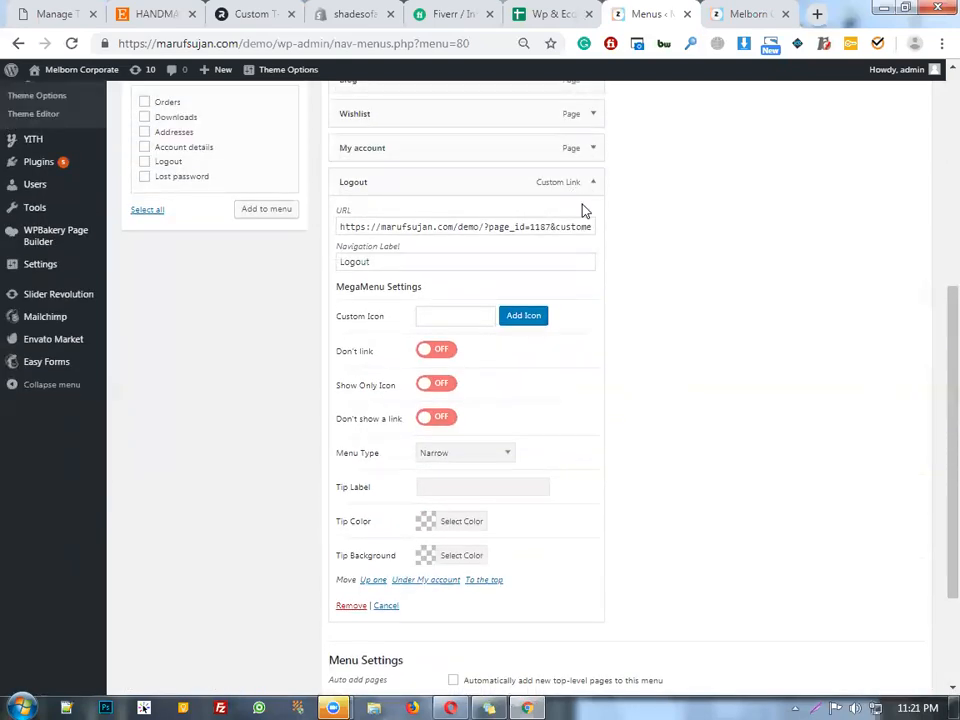
scroll(687, 380, "up", 2)
scroll(620, 250, "down", 3)
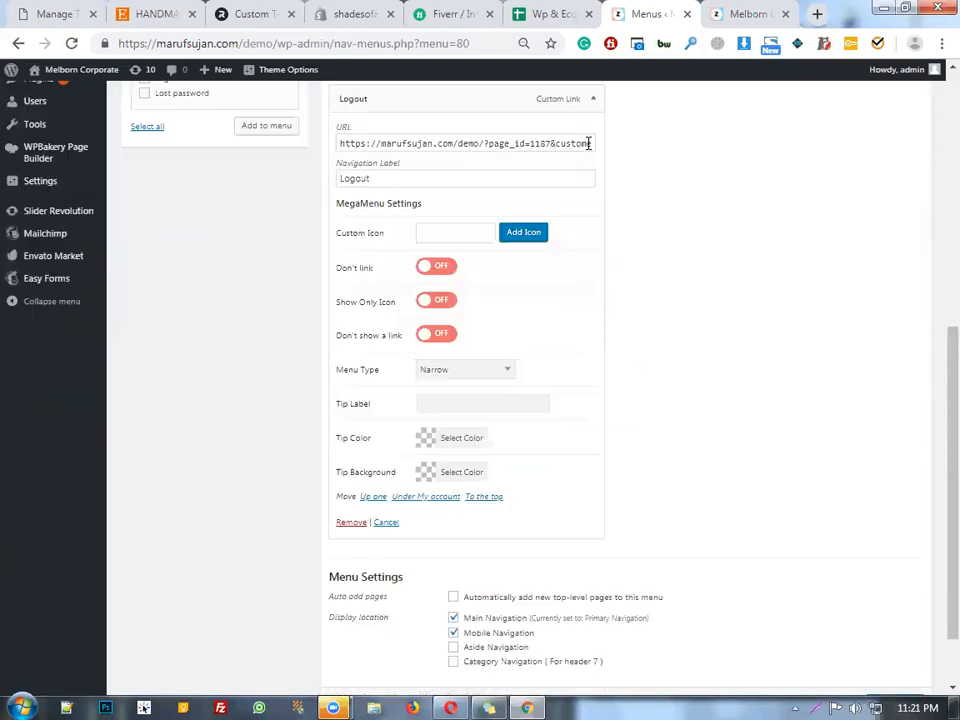
Collapse the Logout item's settings, save the menu and refresh the site's front page.
left_click(590, 94)
left_click(902, 624)
left_click(453, 549)
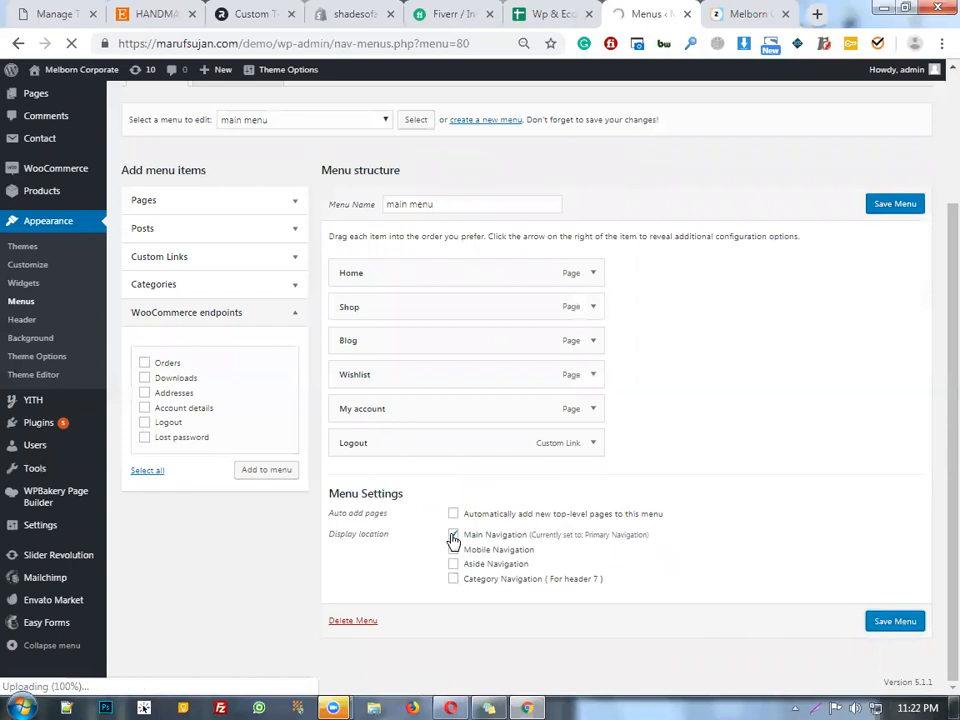
left_click(454, 548)
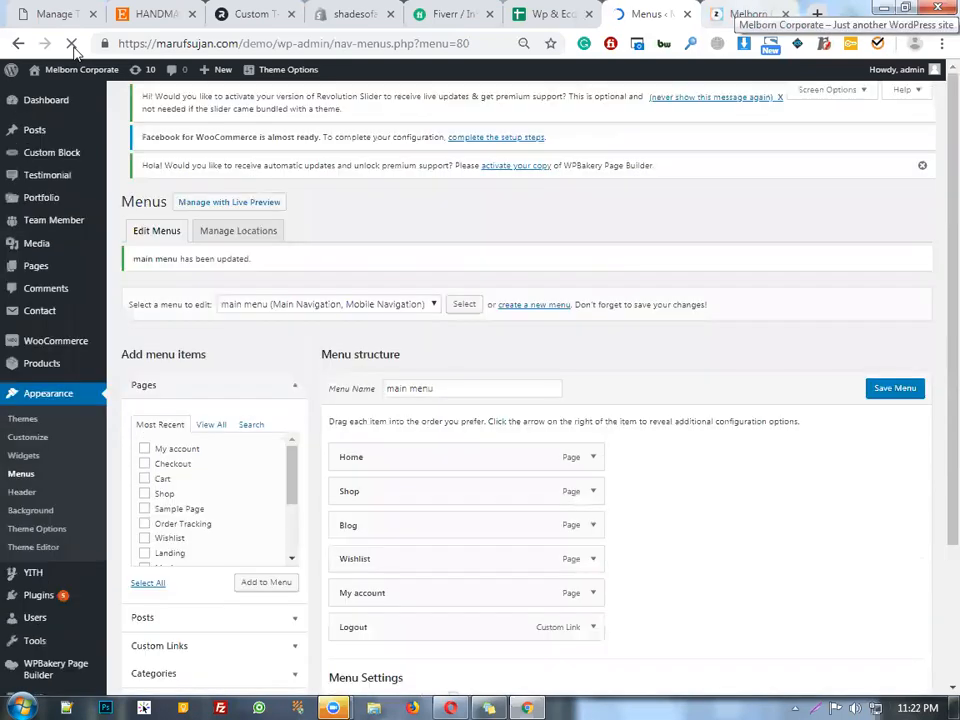
key("ctrl+Tab")
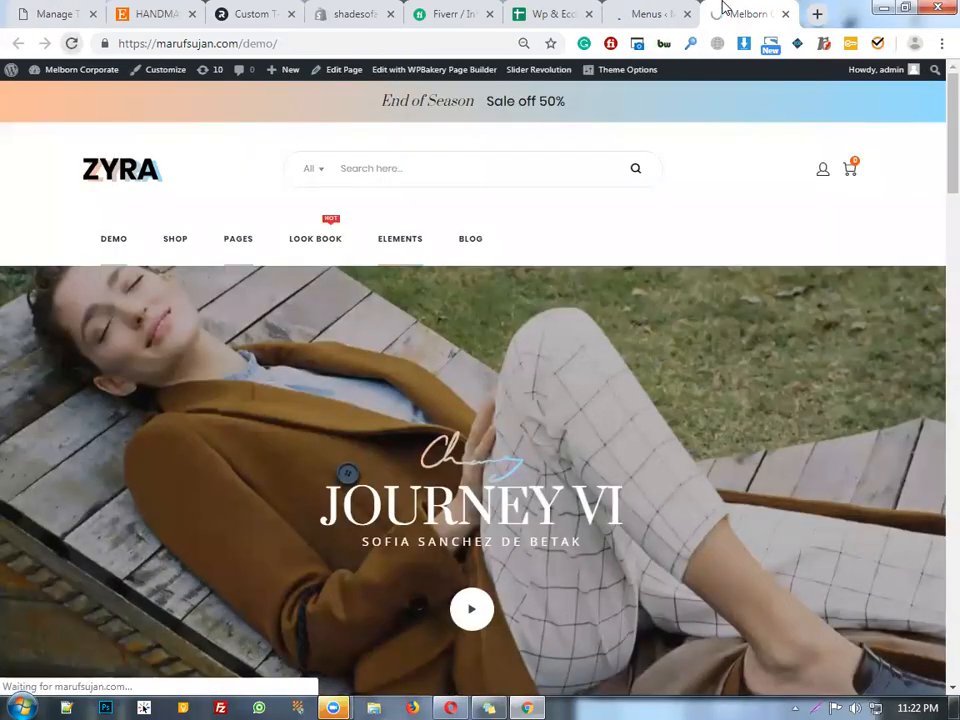
left_click(671, 8)
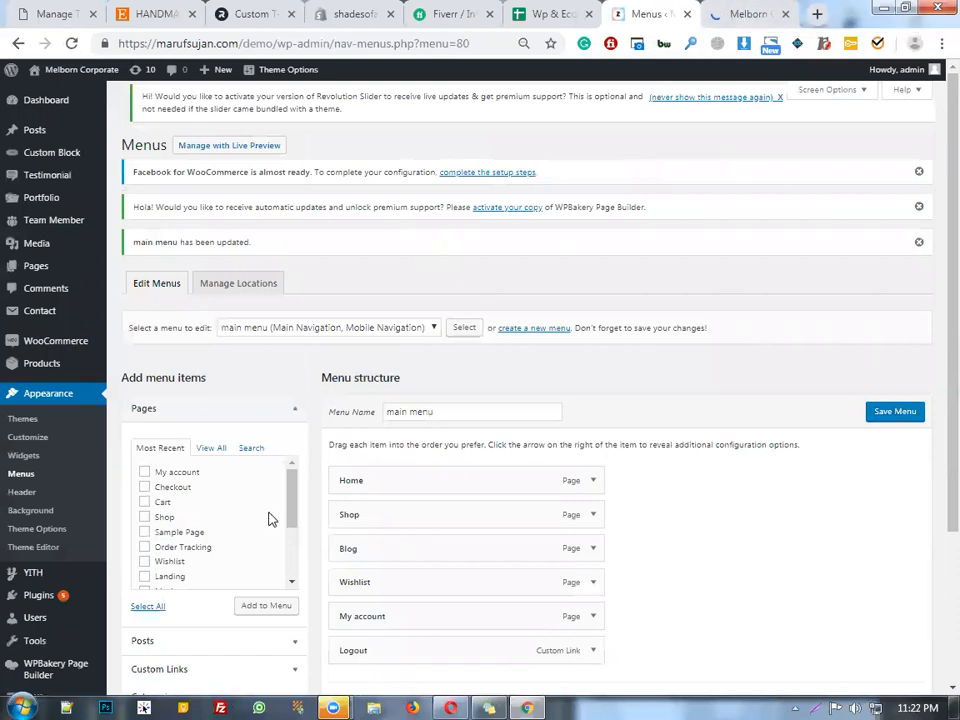
Open the WooCommerce settings in the admin area and check the updated navigation on the site's front page.
mouse_move(55, 341)
left_click(194, 403)
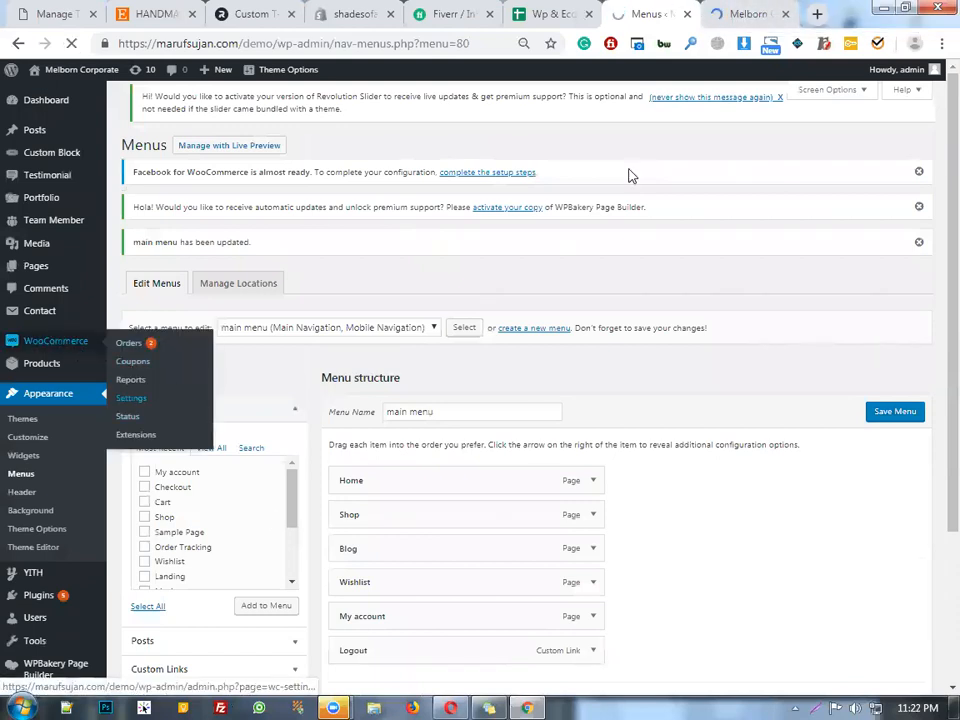
key("ctrl+Tab")
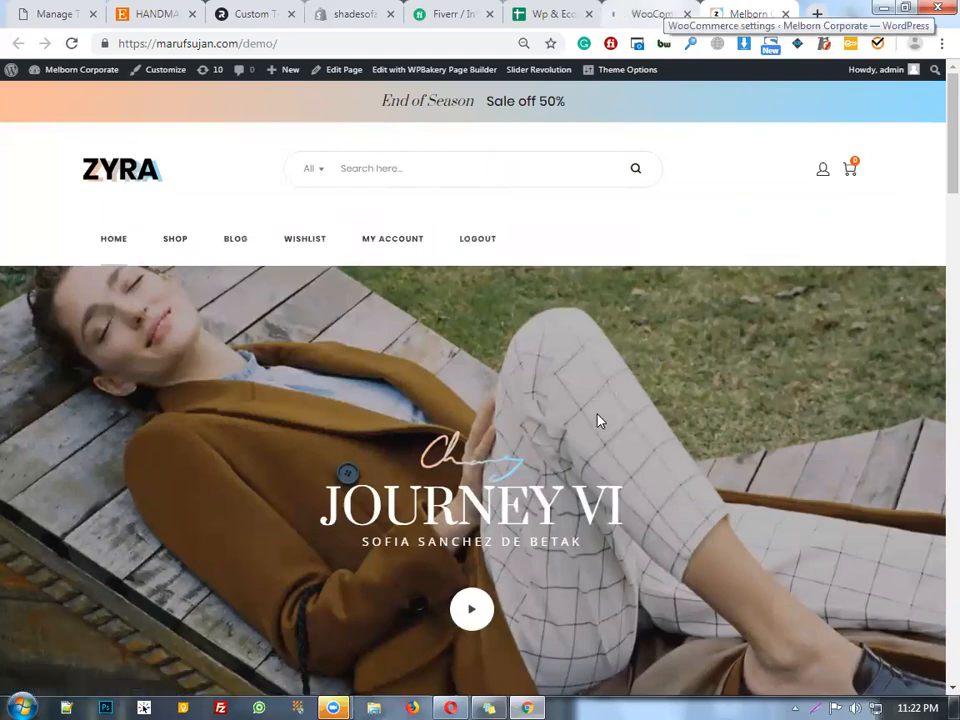
scroll(598, 418, "down", 5)
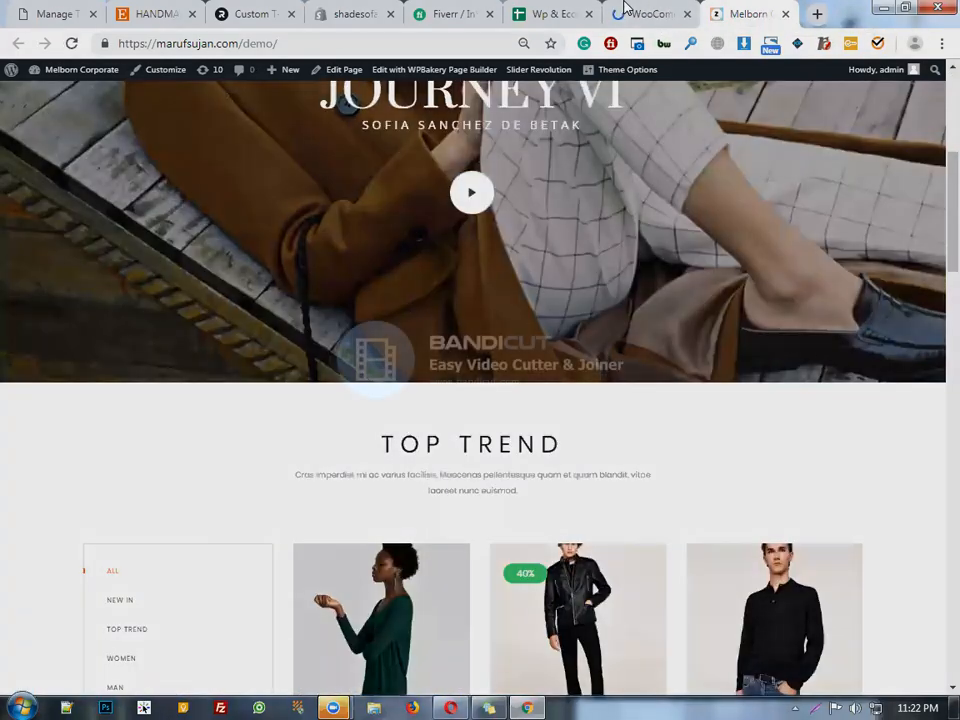